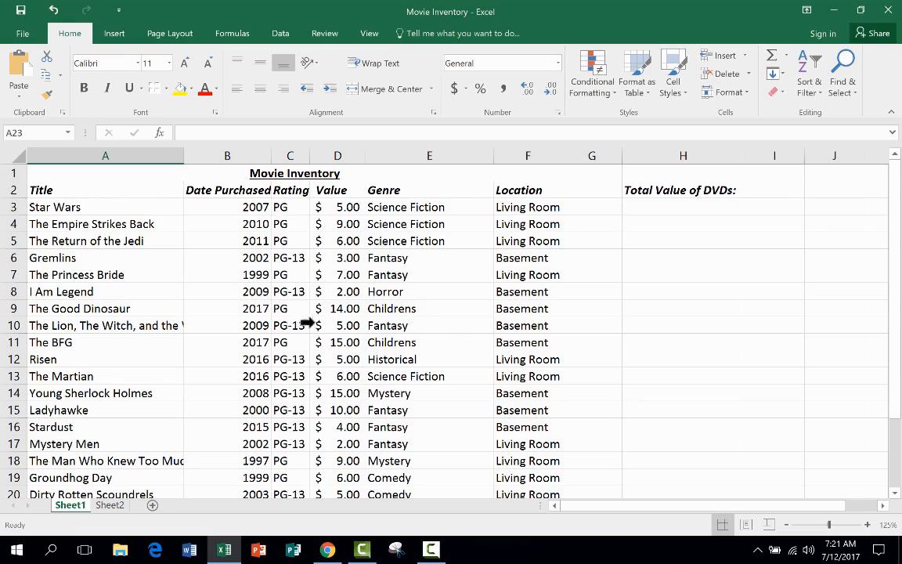
Step: Examine the Movie Inventory list, the empty rows below its last movie, and the Total Value of DVDs label
scroll(521, 299, down, 3)
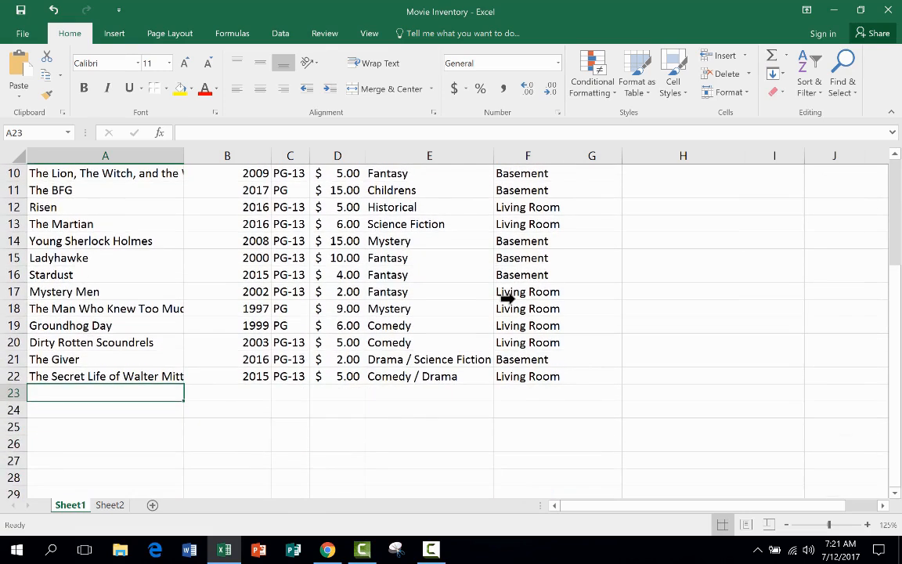
click(333, 388)
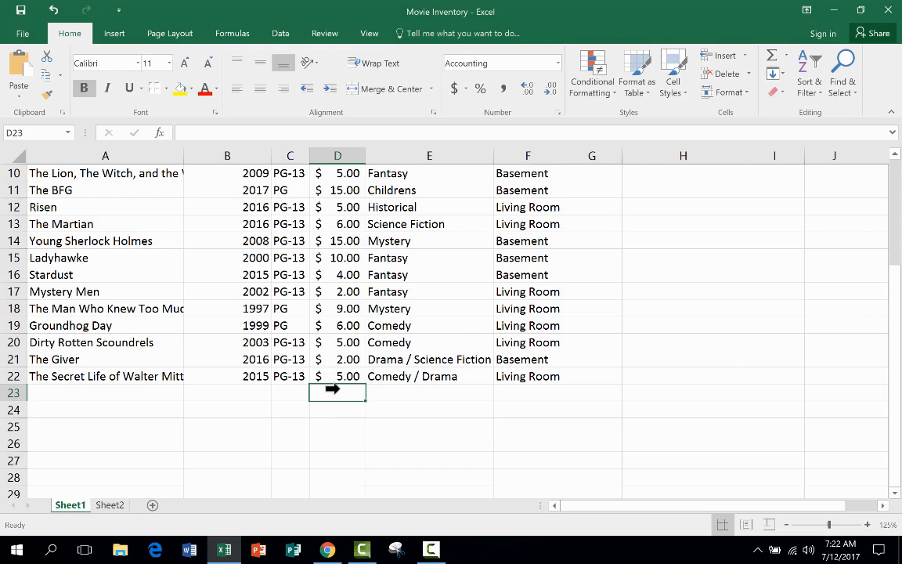
scroll(332, 388, down, 1)
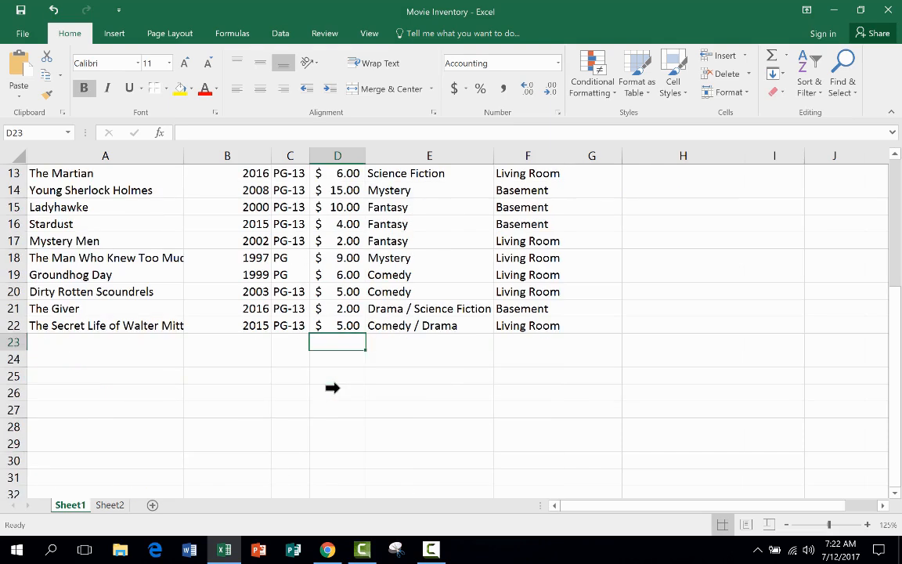
click(335, 360)
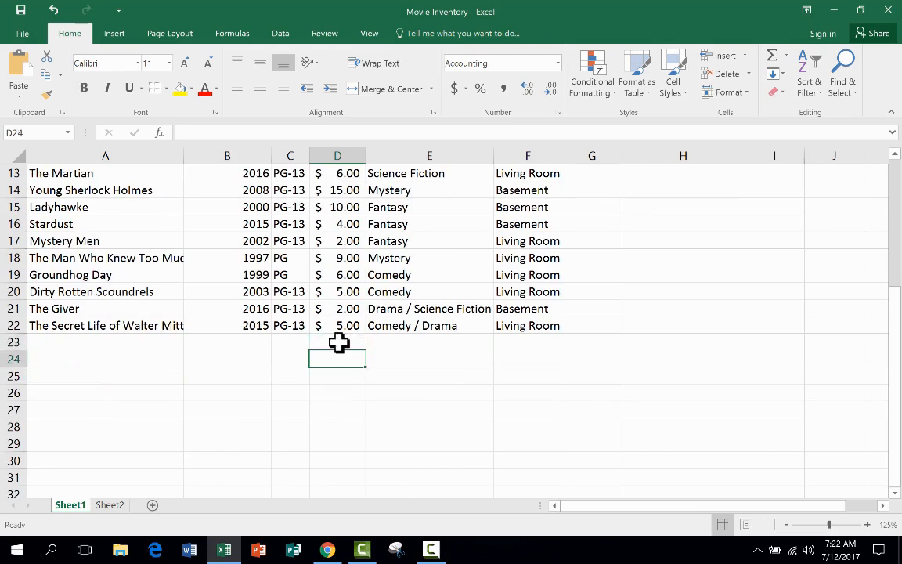
click(339, 342)
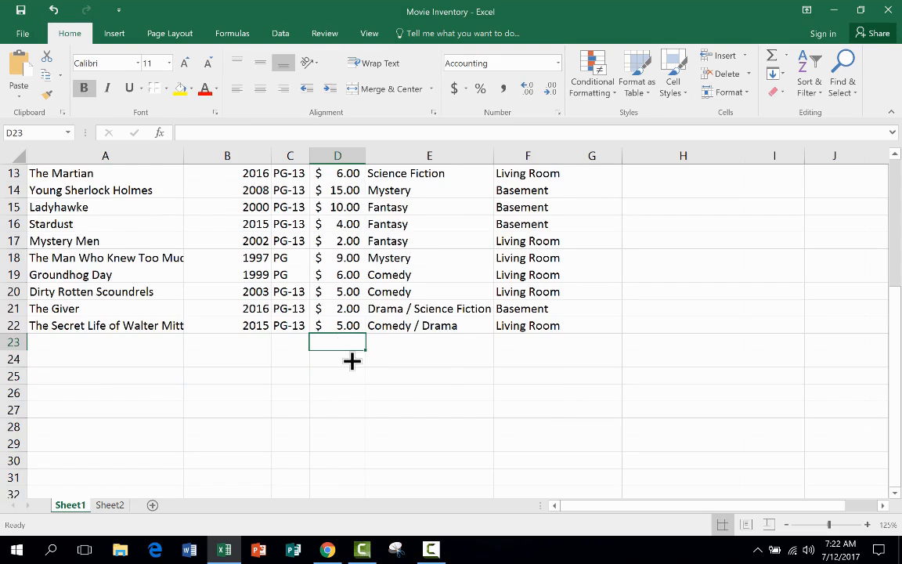
scroll(353, 362, up, 2)
scroll(422, 400, up, 2)
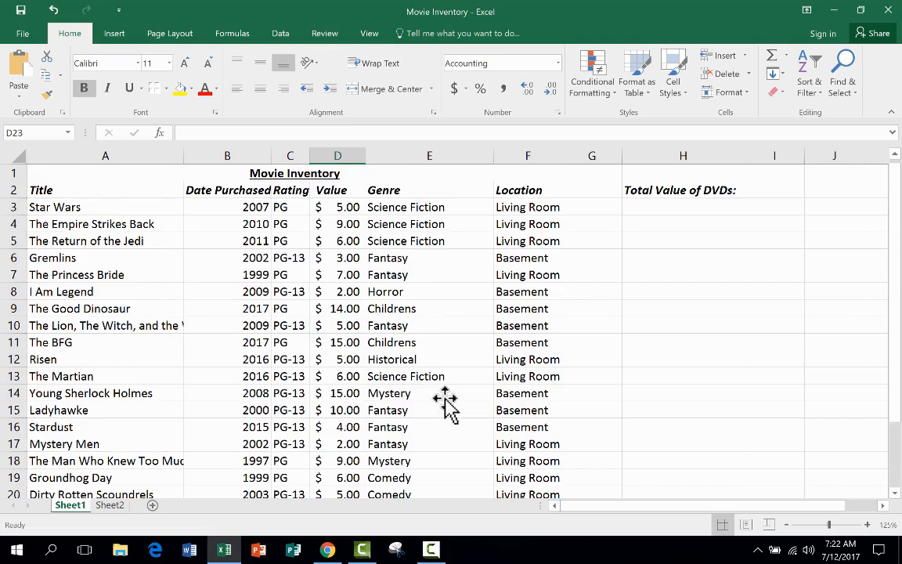
click(672, 191)
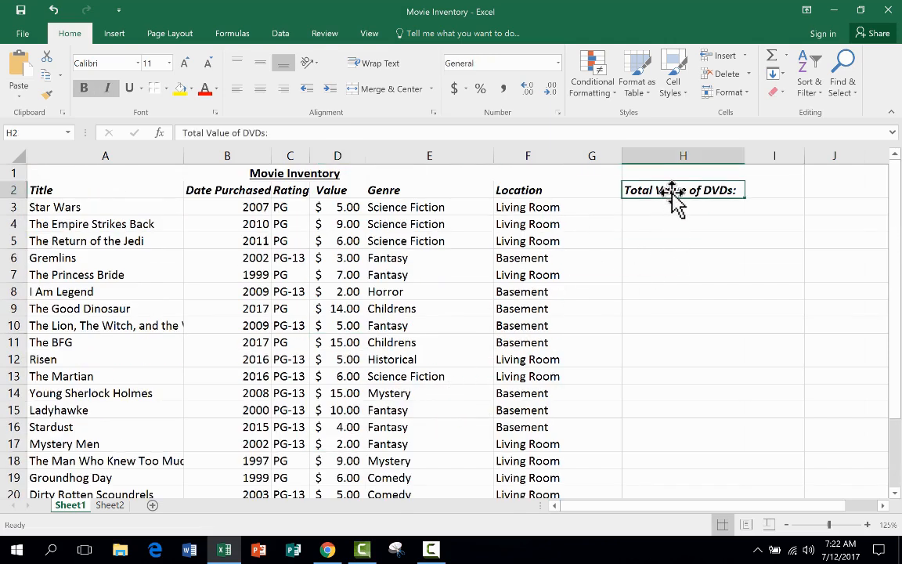
scroll(358, 312, down, 4)
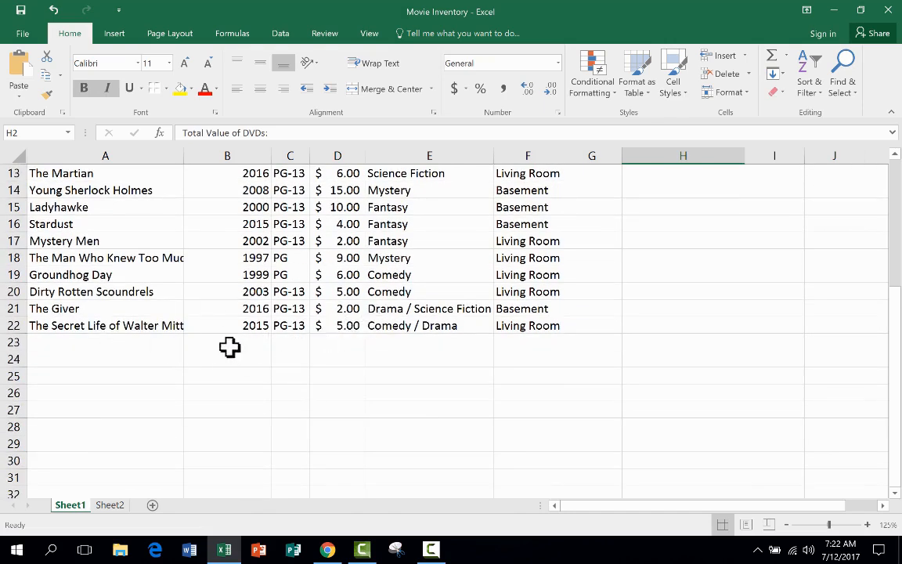
click(71, 343)
key(Tab)
click(63, 342)
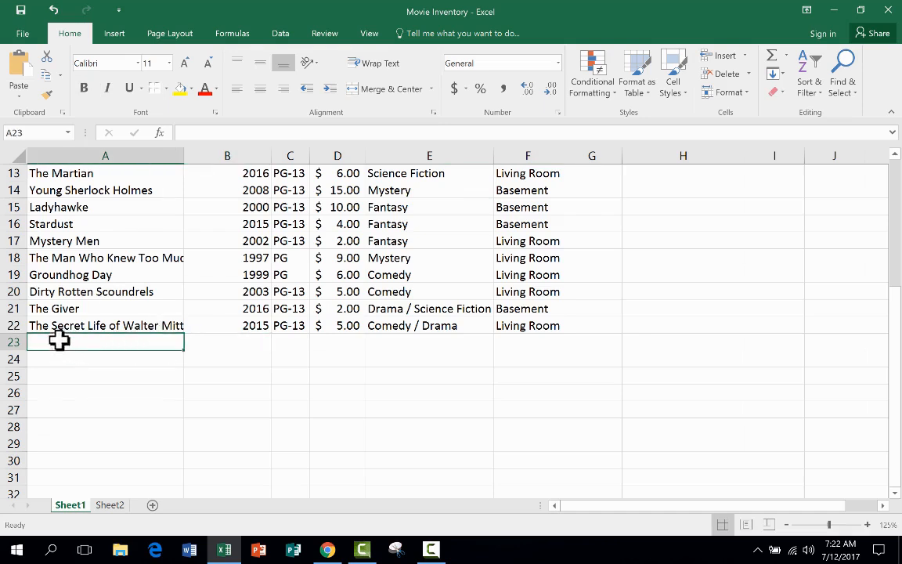
click(109, 360)
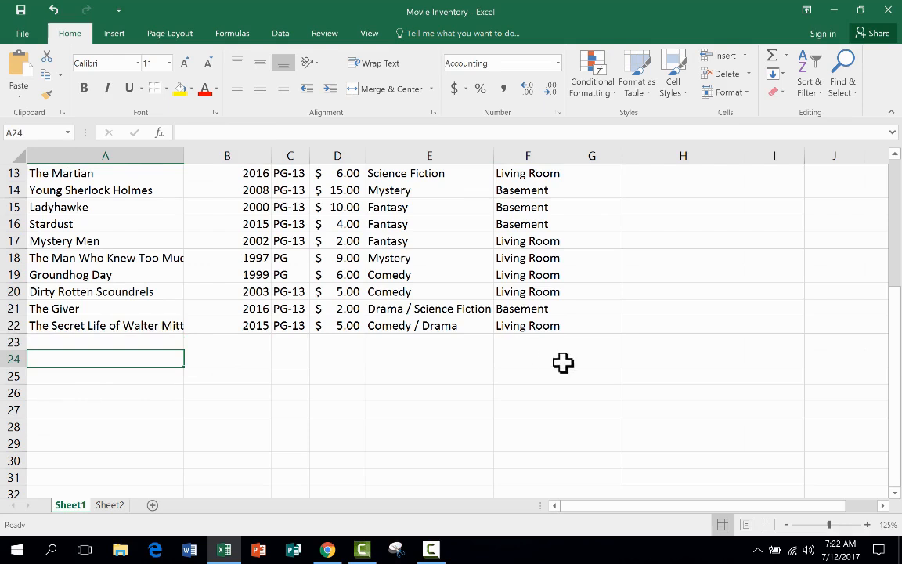
Step: Enter the formula =SUM(D3:D2000) in cell I2, beside the Total Value of DVDs label
scroll(548, 358, up, 4)
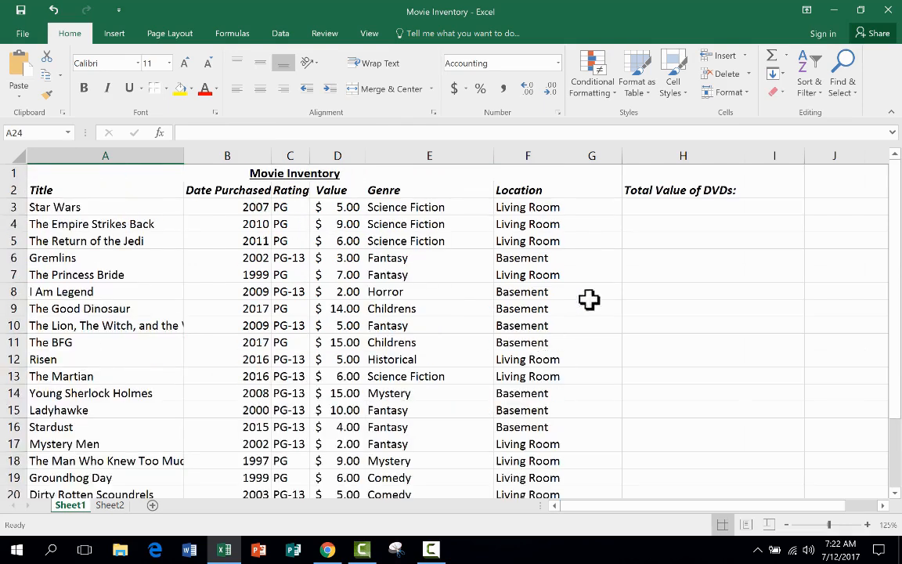
click(773, 189)
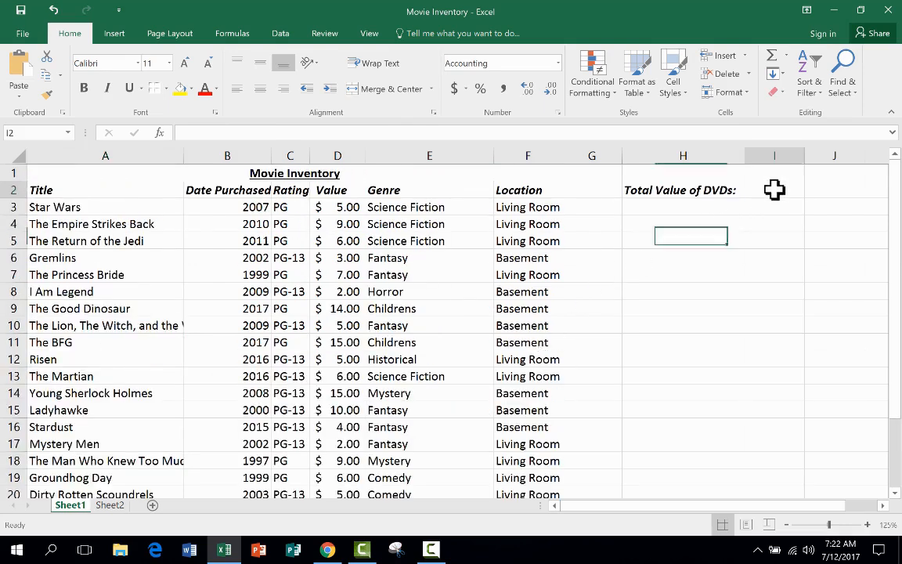
text(=sum()
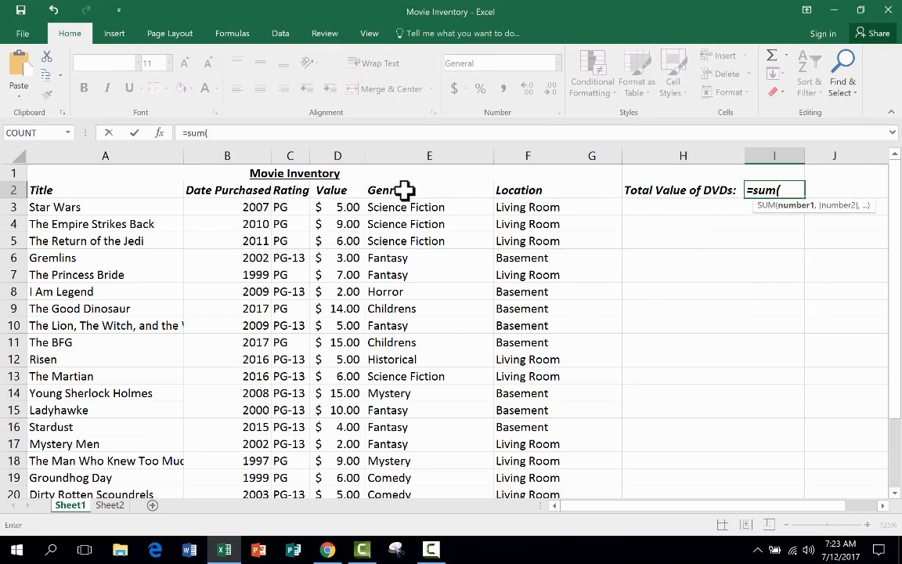
drag(337, 207, 353, 460)
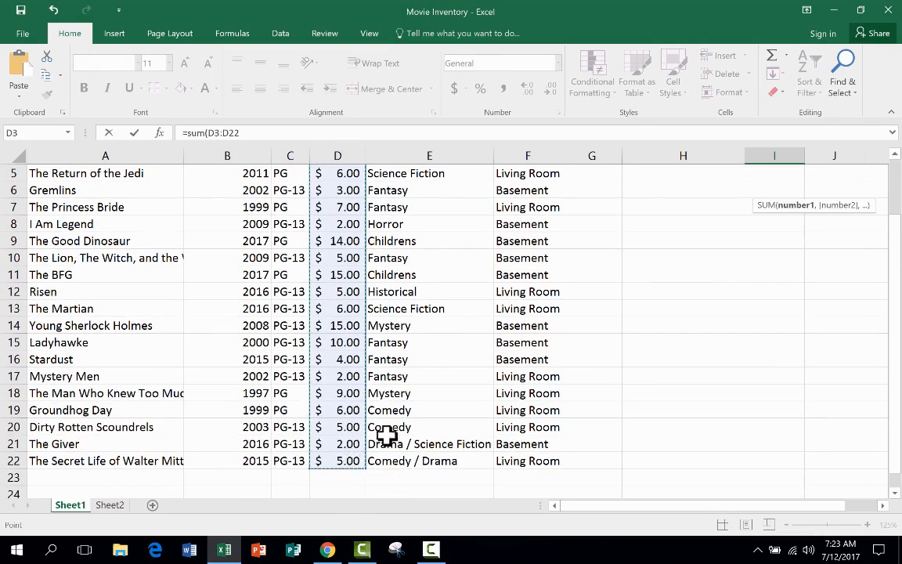
scroll(508, 326, up, 2)
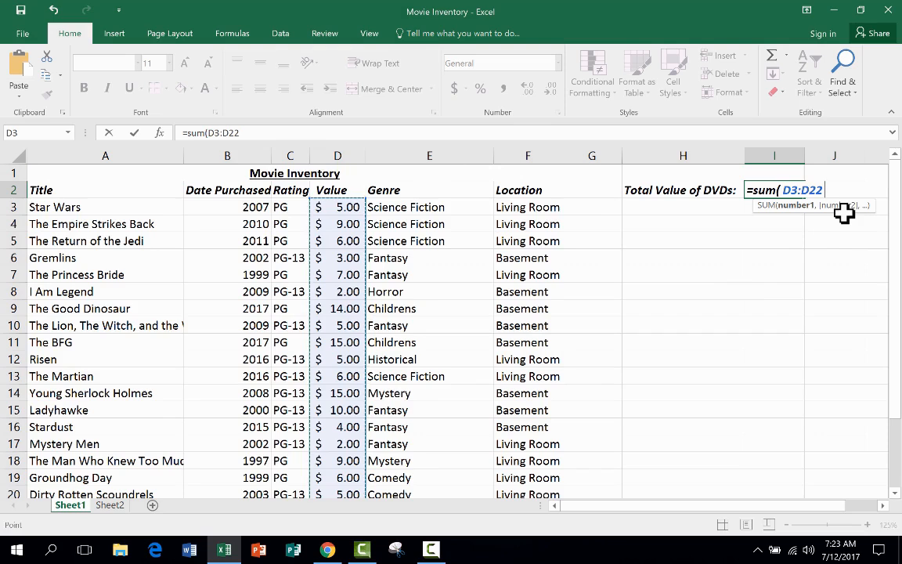
key(BackSpace)
key(BackSpace)
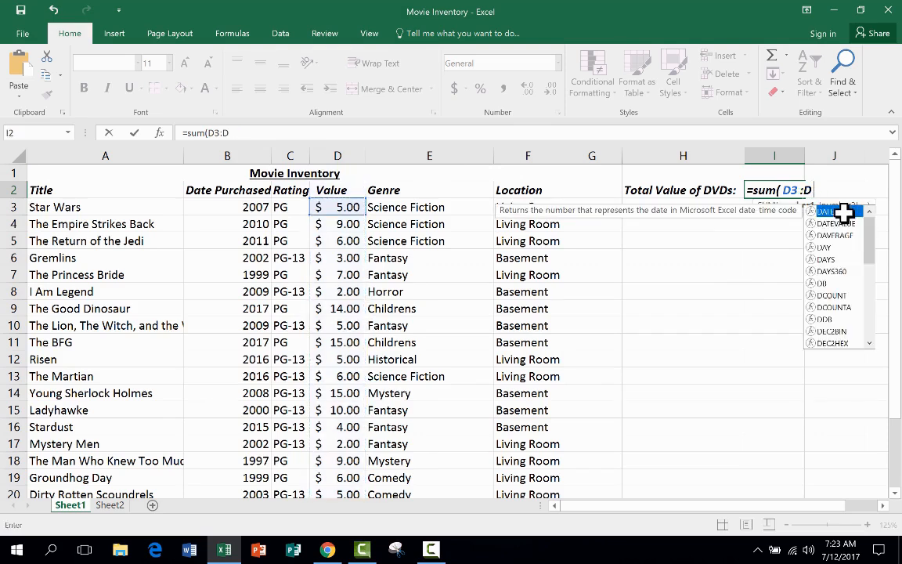
text(2000))
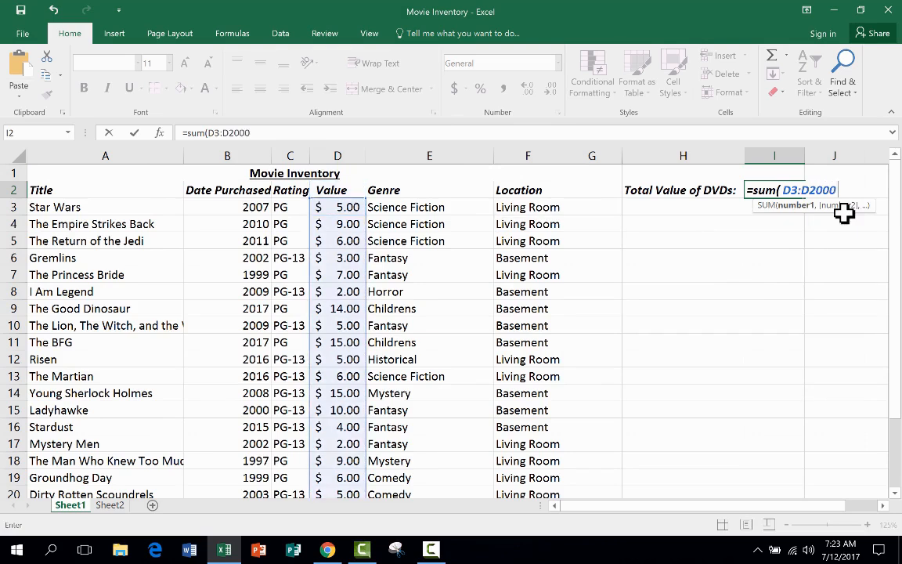
key(Return)
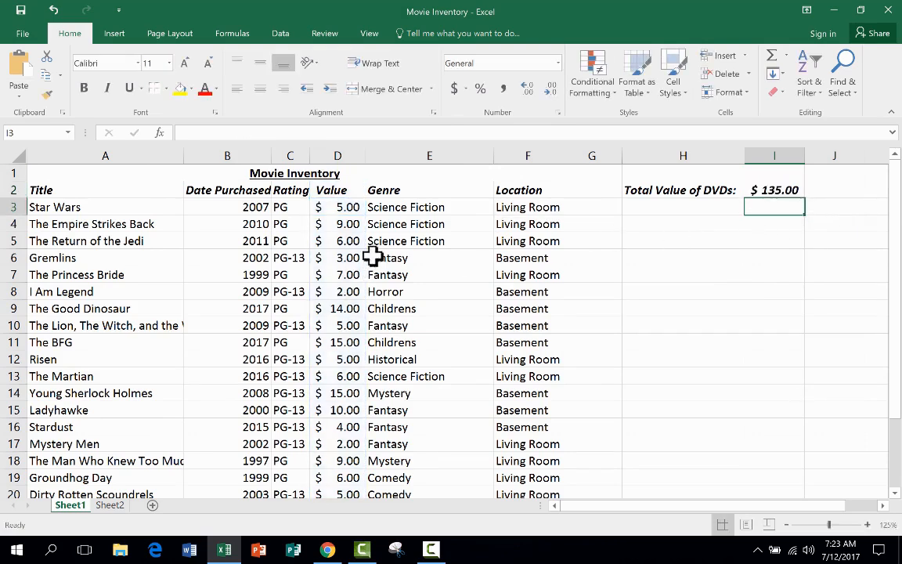
Step: Review the DVD total formula in cell I2 and view the Music Inventory on Sheet2, returning to Sheet1
scroll(345, 207, down, 4)
scroll(342, 210, up, 4)
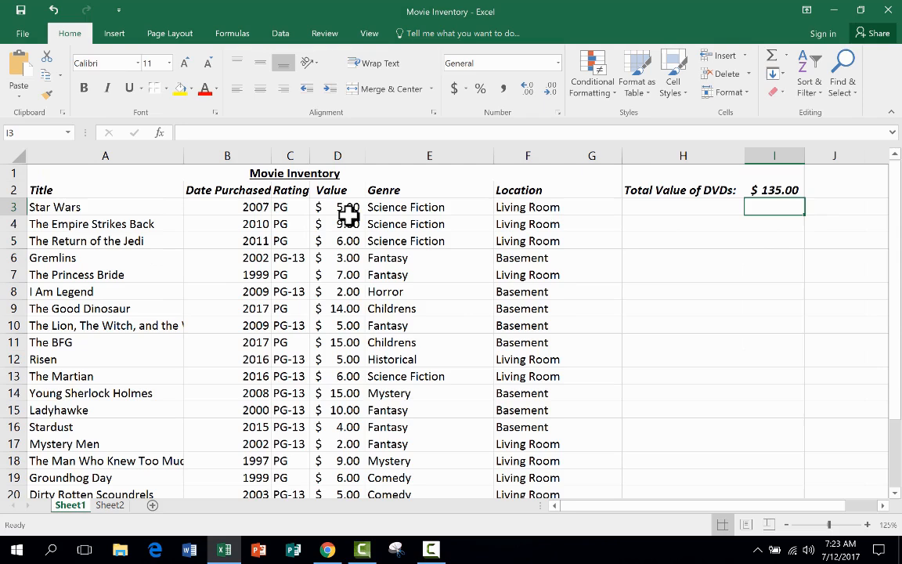
double_click(783, 192)
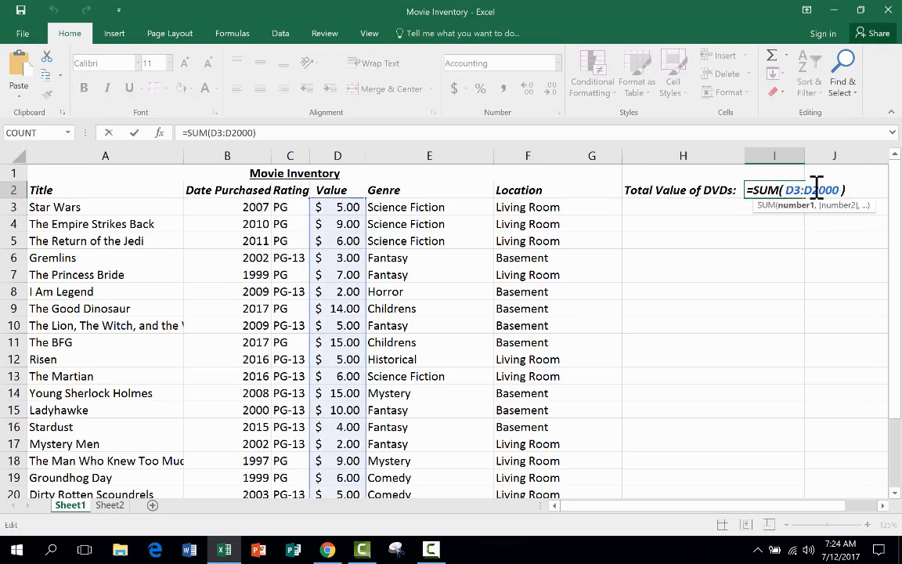
key(Escape)
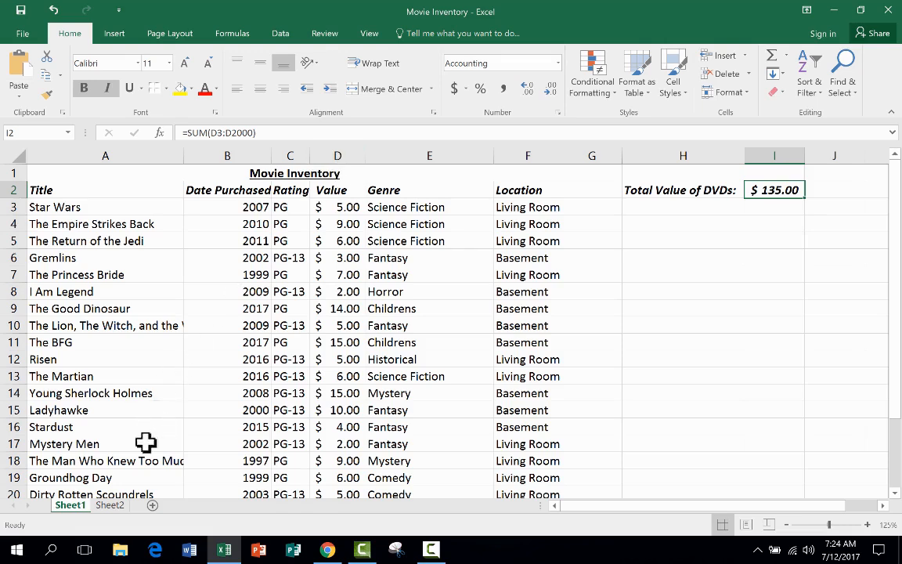
click(111, 507)
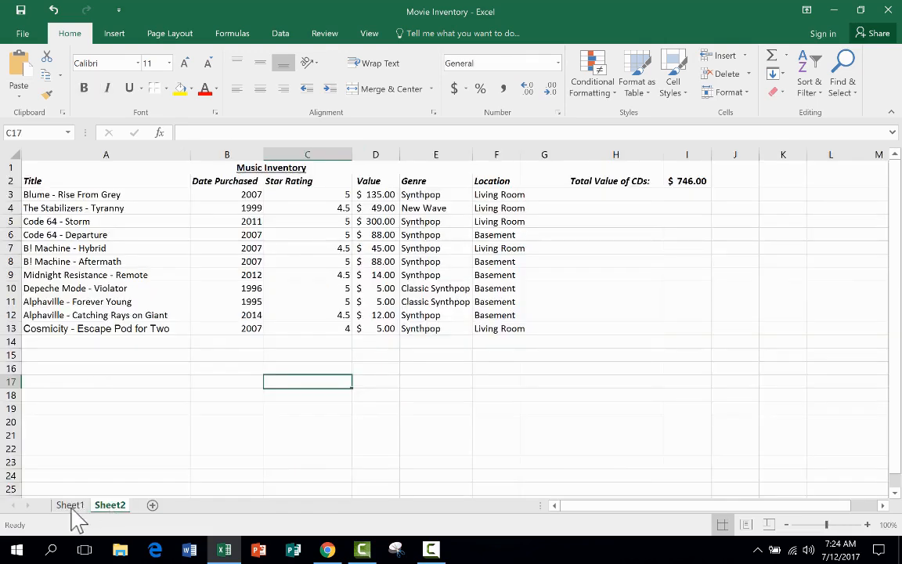
click(73, 507)
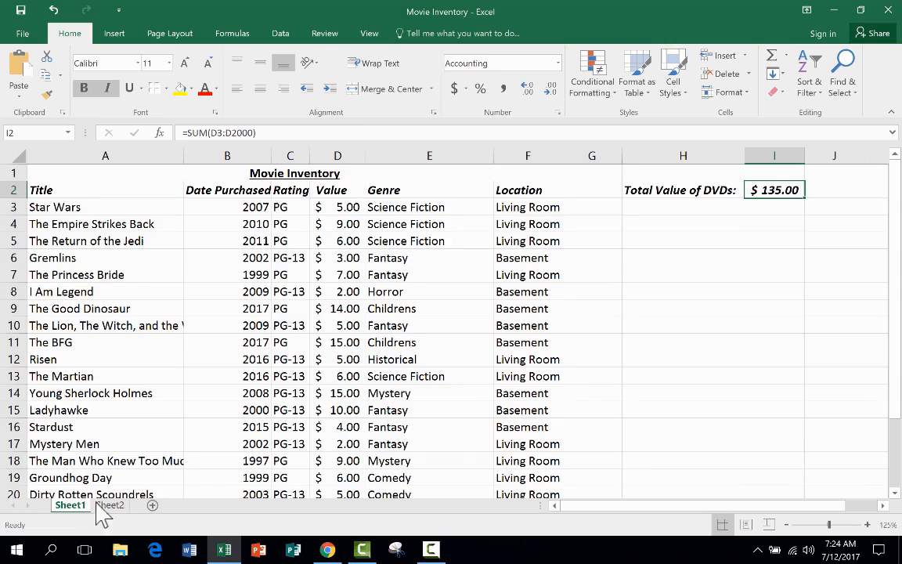
Step: Add a new blank worksheet after Sheet1 and delete it again
click(153, 506)
right_click(117, 505)
click(152, 357)
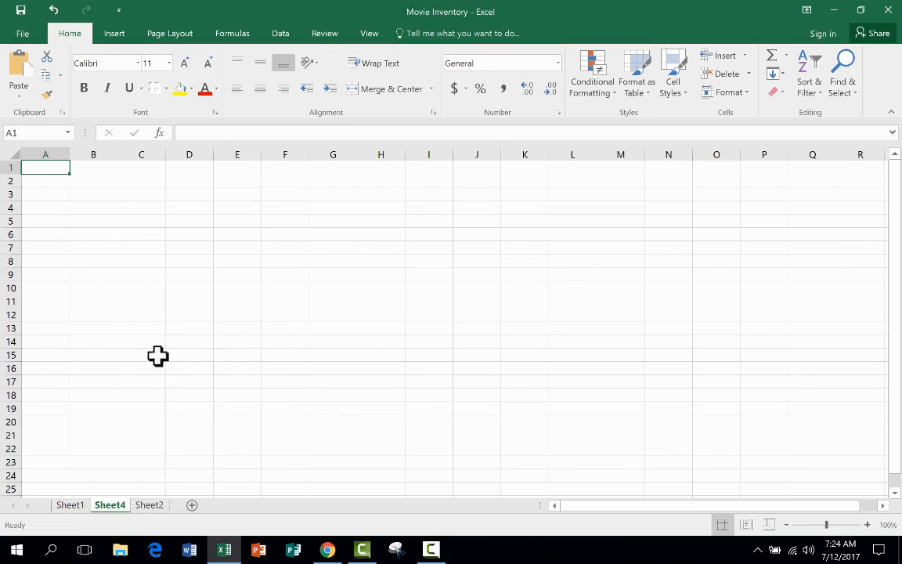
Step: Look over the Movie Inventory on Sheet1 and the Music Inventory entries on Sheet2
click(75, 507)
click(115, 509)
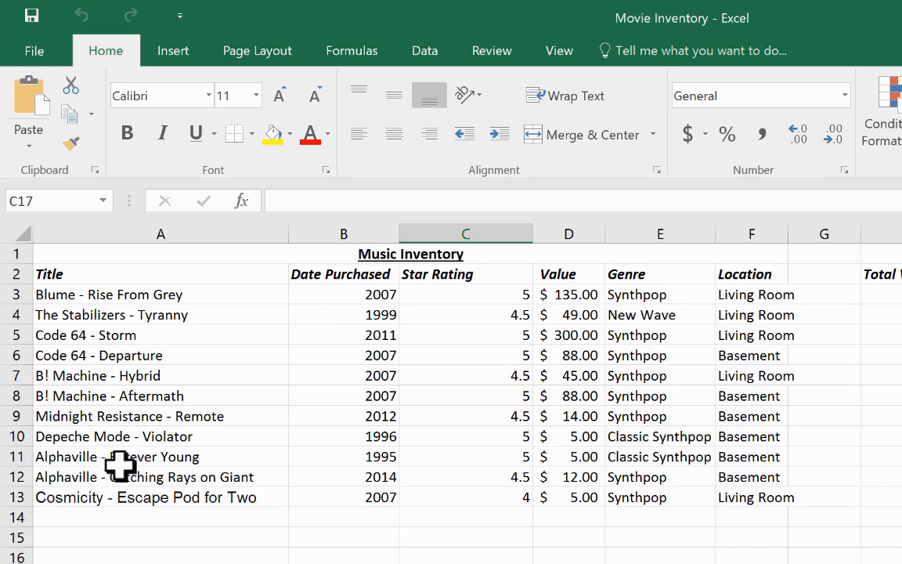
scroll(607, 468, down, 1)
scroll(608, 469, up, 1)
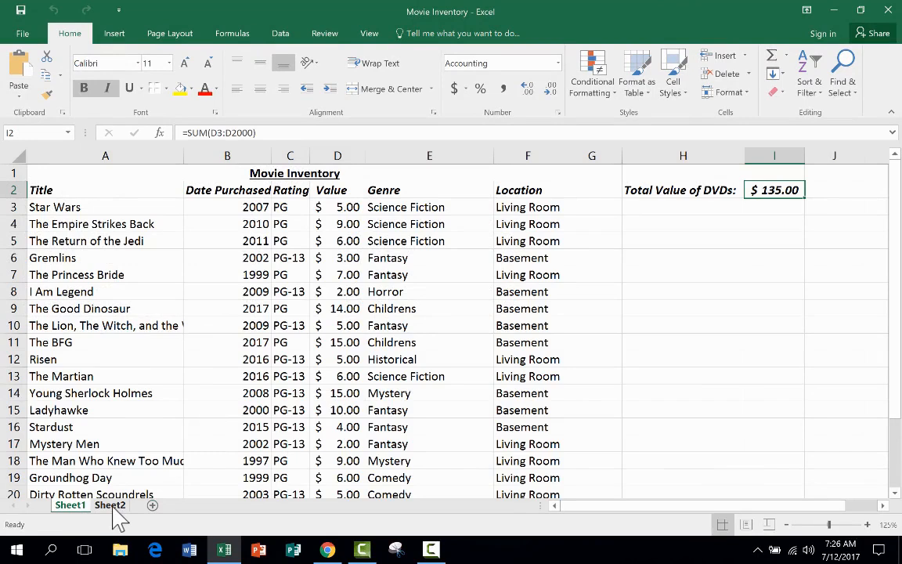
Step: Set a custom zoom of 125% for the Music Inventory on Sheet2
click(110, 506)
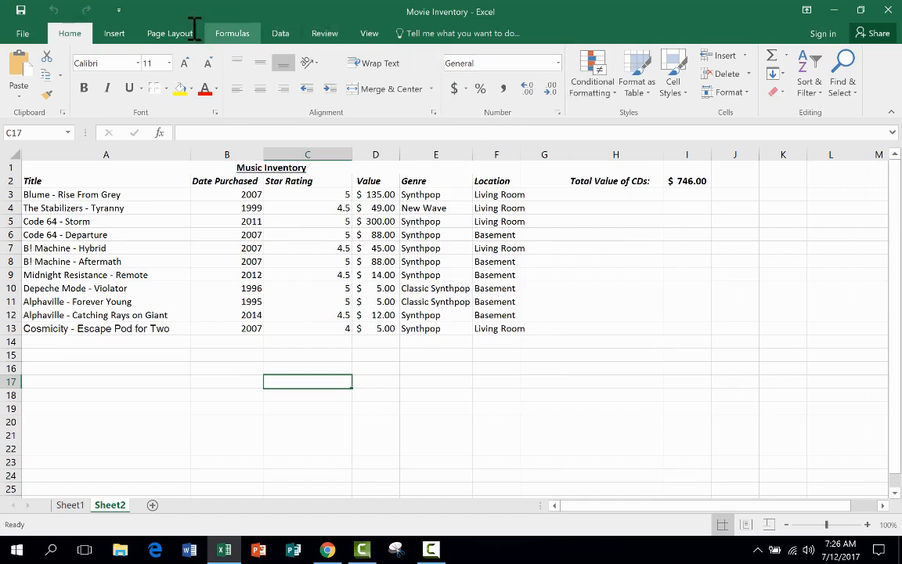
click(371, 34)
click(290, 78)
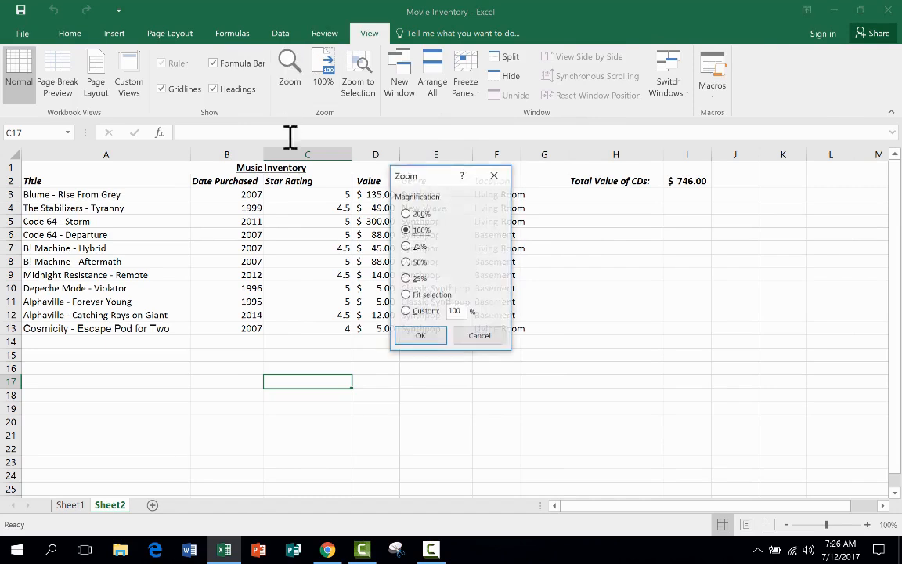
click(465, 312)
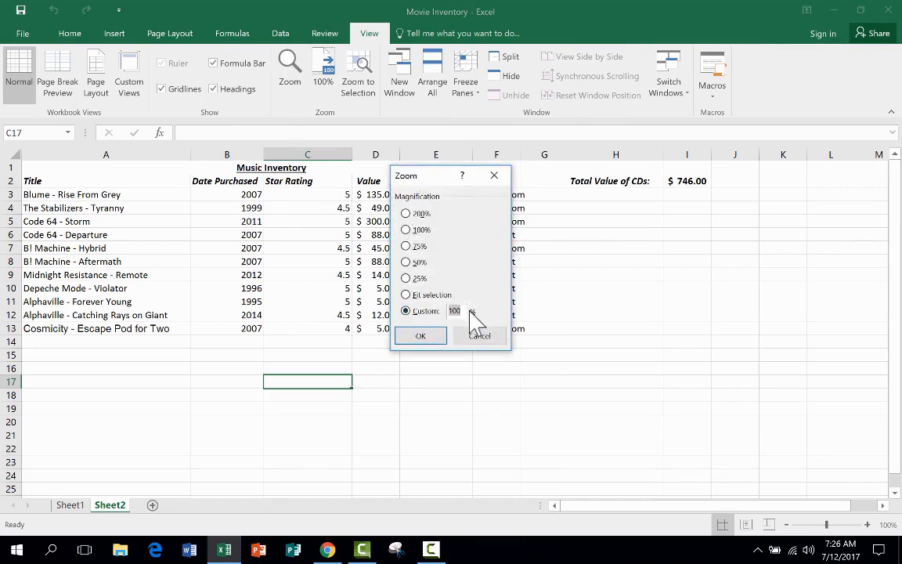
key(Return)
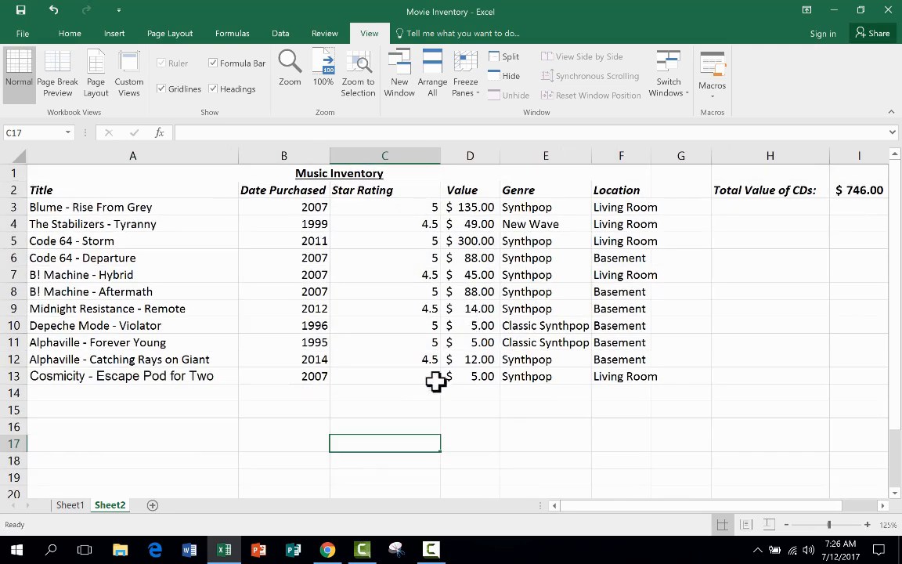
Step: Compare the total value formulas in cell I2 of the Movie Inventory and Music Inventory sheets
key(ctrl+Page_Up)
click(116, 506)
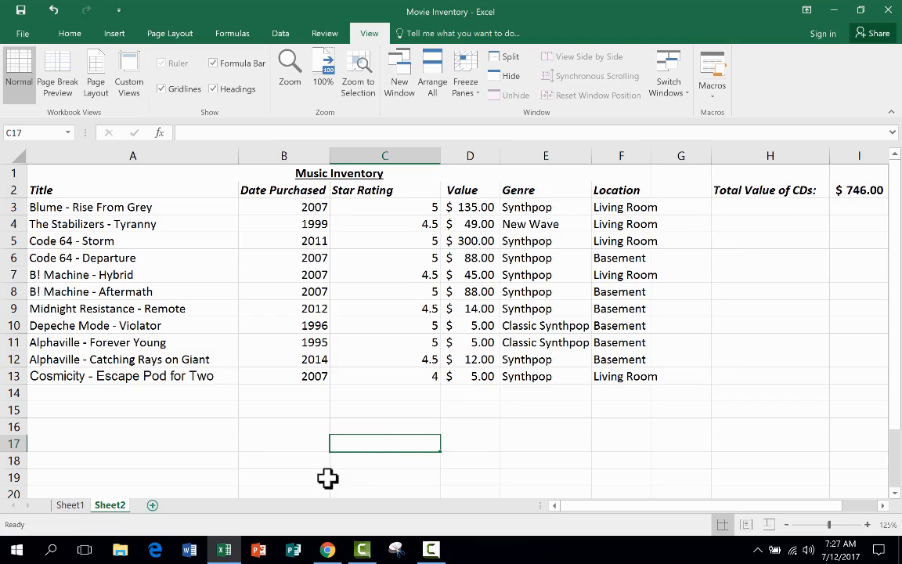
click(868, 189)
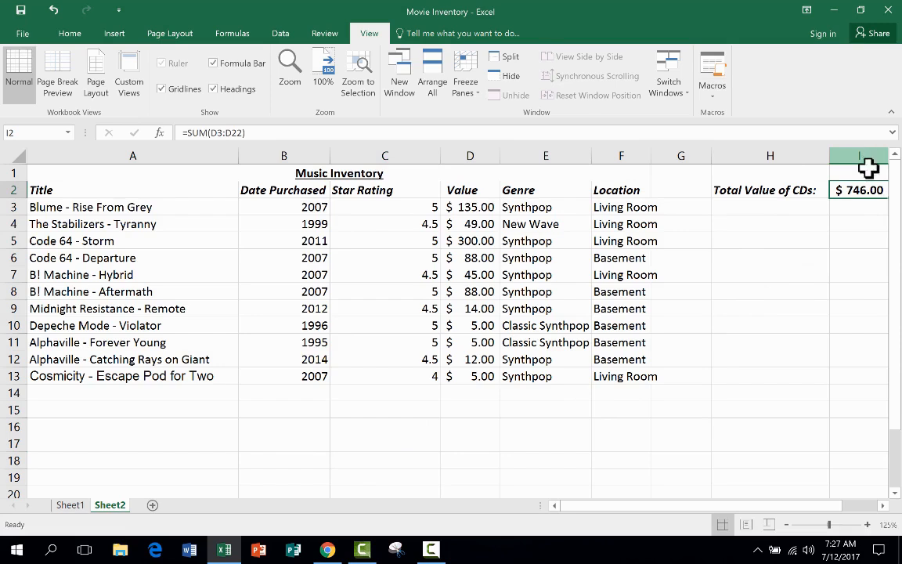
key(ctrl+Page_Up)
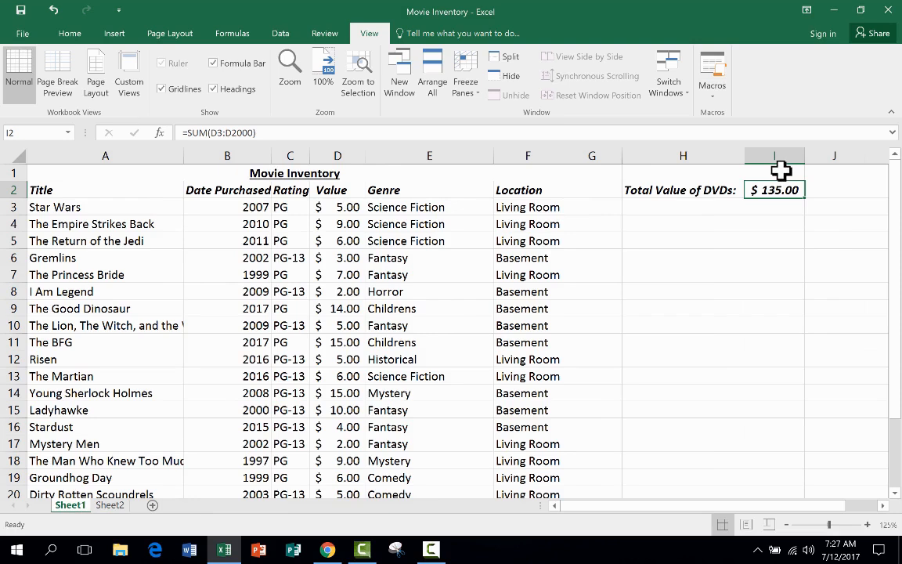
click(117, 505)
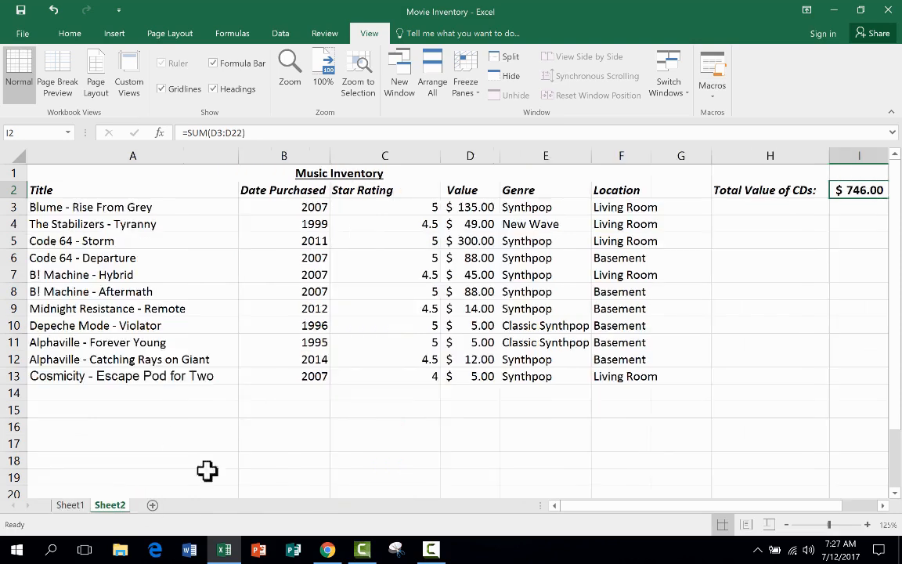
click(71, 508)
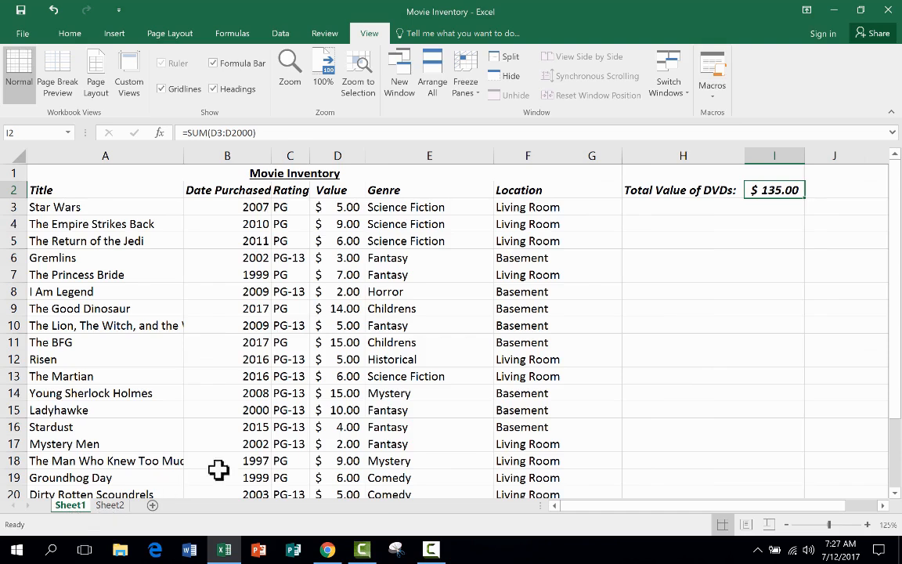
Step: Add a new blank worksheet after Sheet2
click(671, 224)
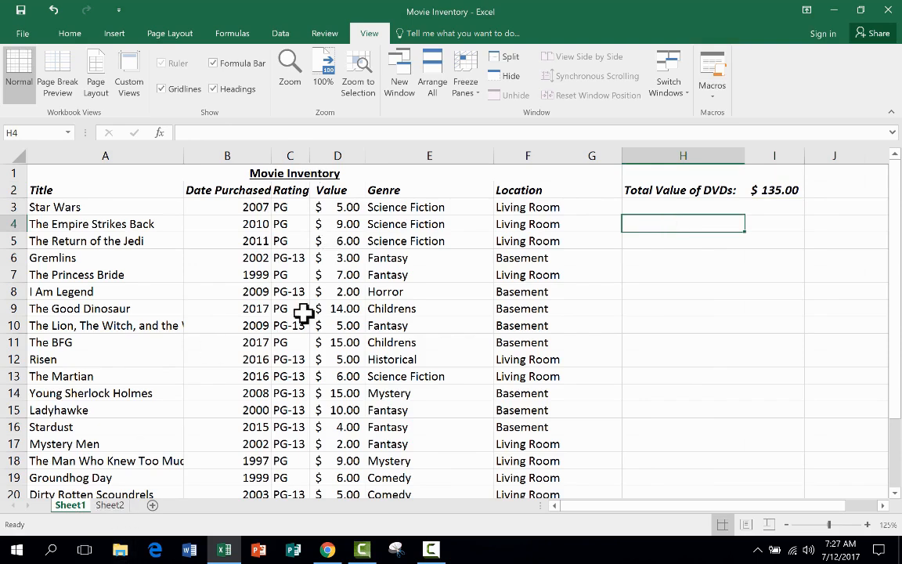
click(109, 505)
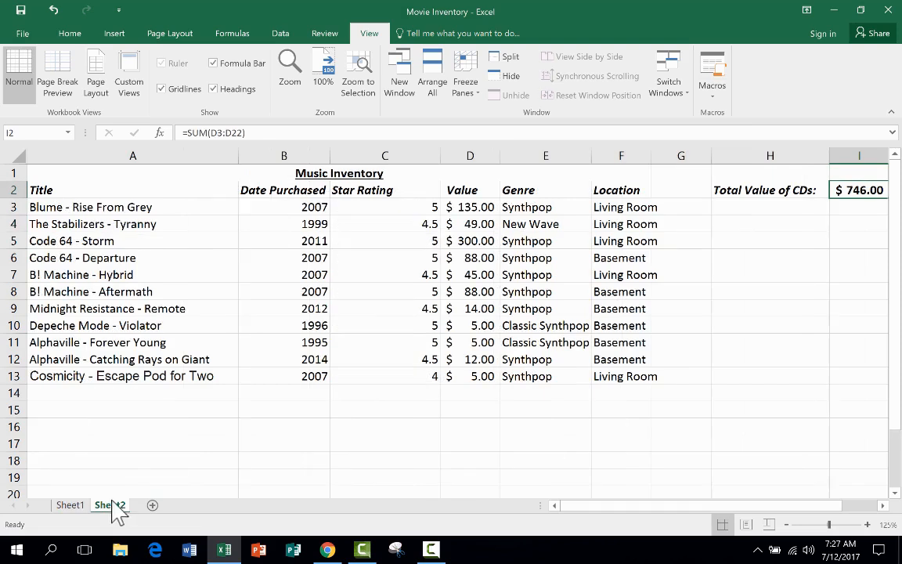
click(153, 506)
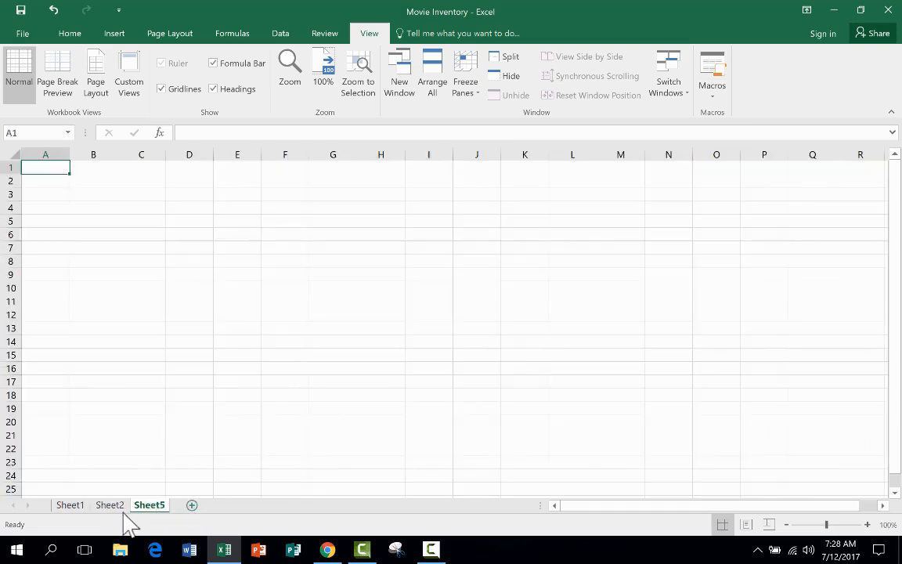
Step: Enter the label "Grand Total Value:" in cell H4 of the Movie Inventory on Sheet1
click(72, 505)
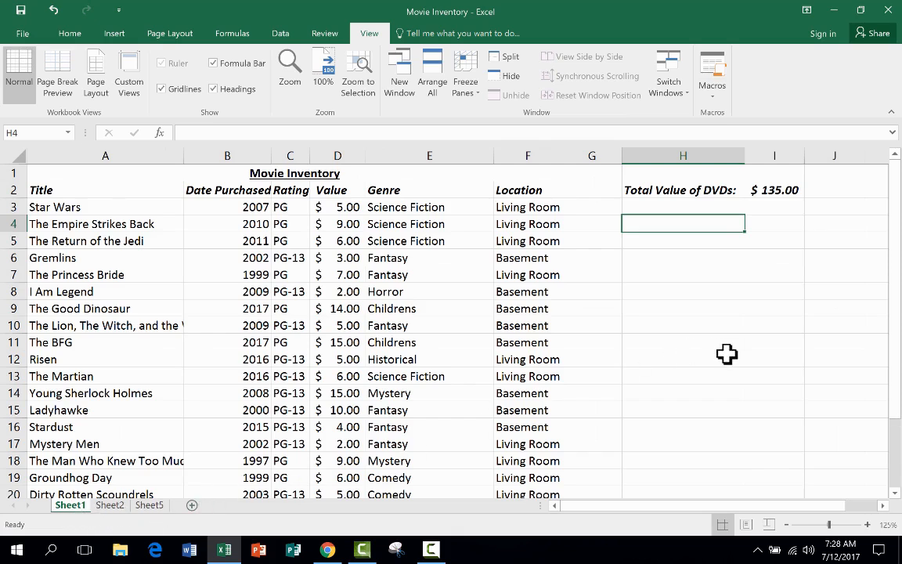
text(Total Value o)
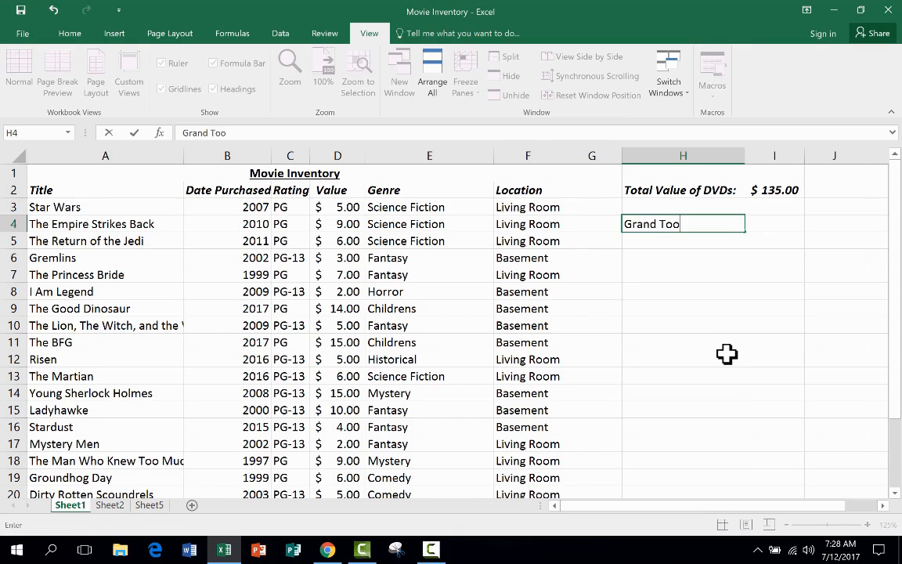
text(f M)
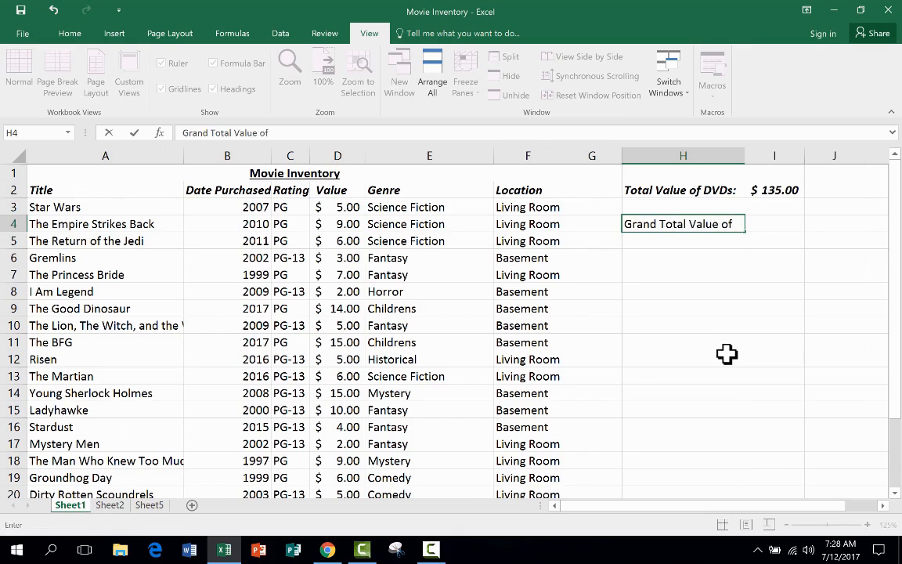
key(BackSpace)
key(BackSpace)
key(BackSpace)
key(BackSpace)
key(BackSpace)
text(:)
key(Return)
Step: Enter a SUM formula in cell I4 that adds cell I2 across all sheets from Sheet1 through Sheet5
click(777, 225)
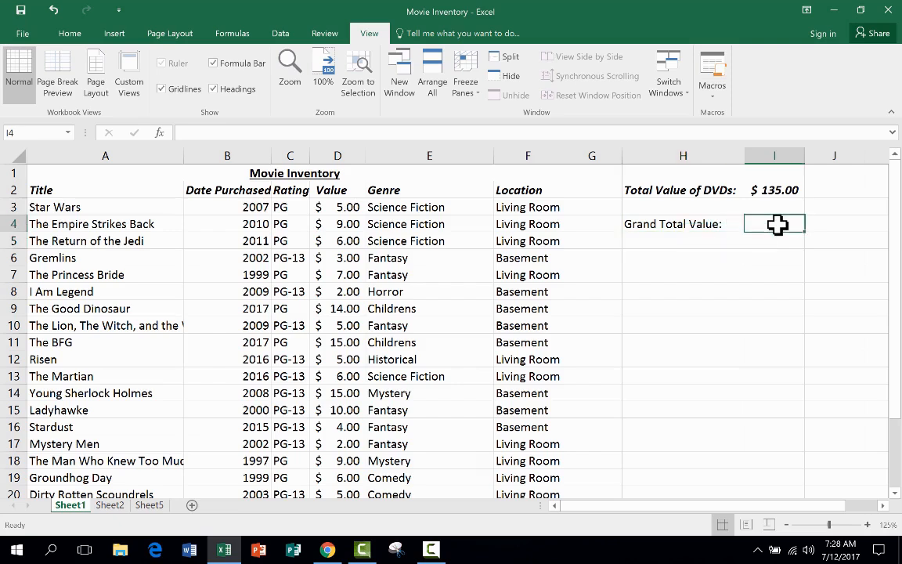
text(=)
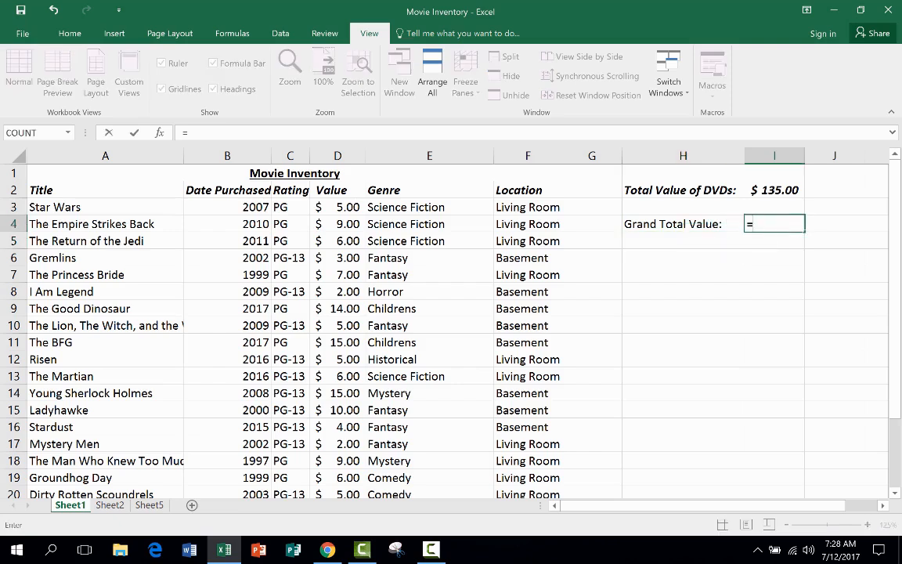
text(Sum()
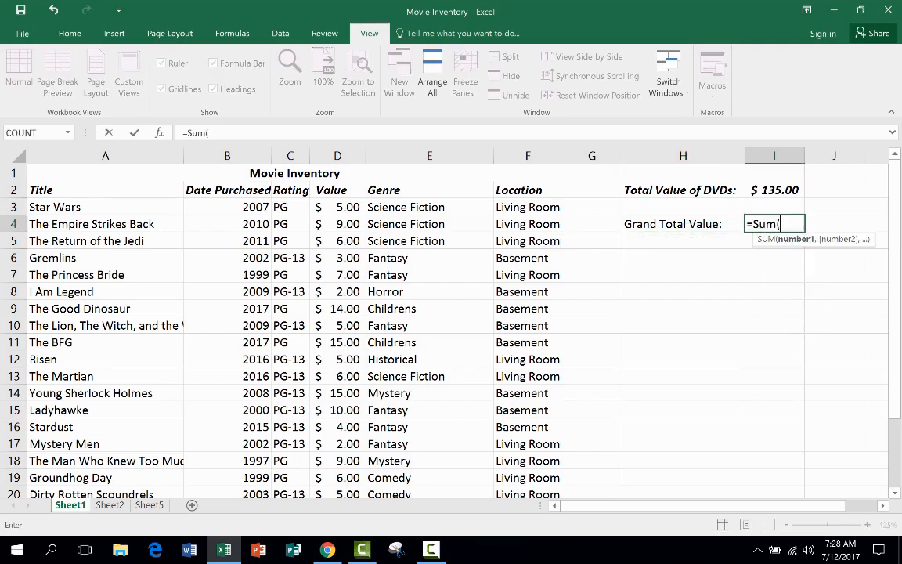
click(782, 190)
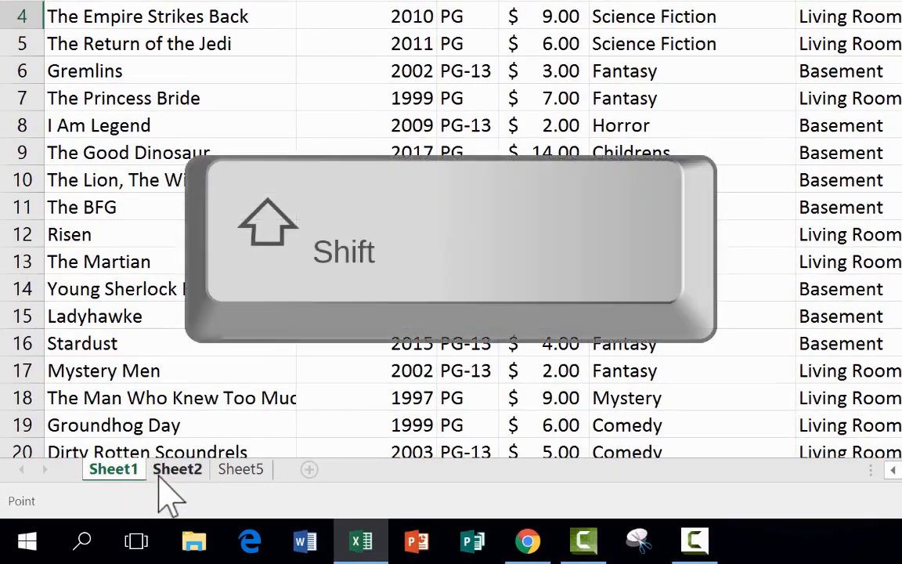
shift+click(240, 469)
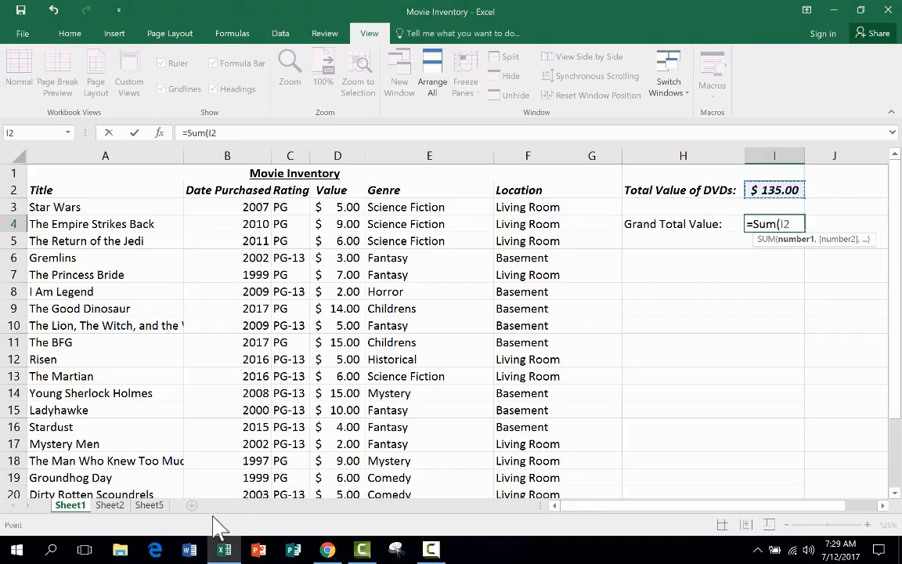
shift+click(117, 506)
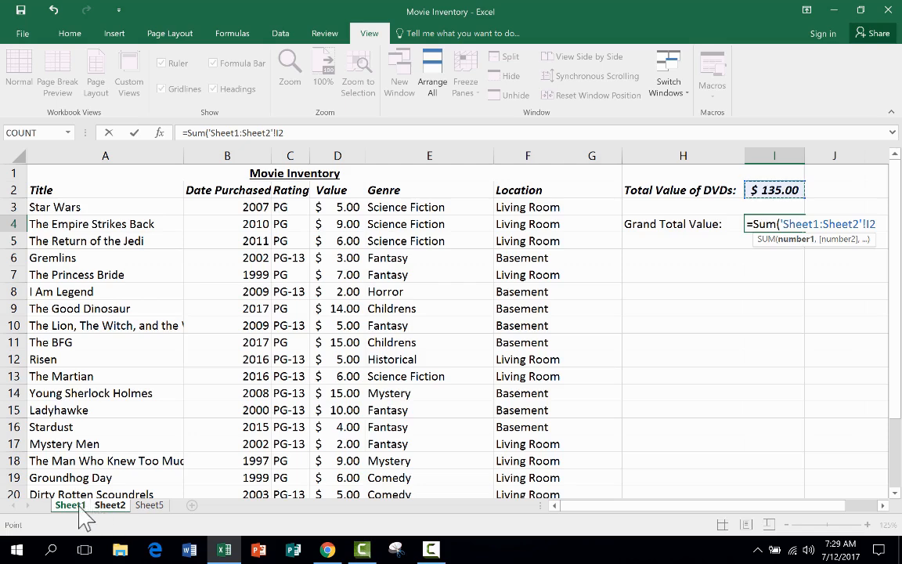
shift+click(156, 507)
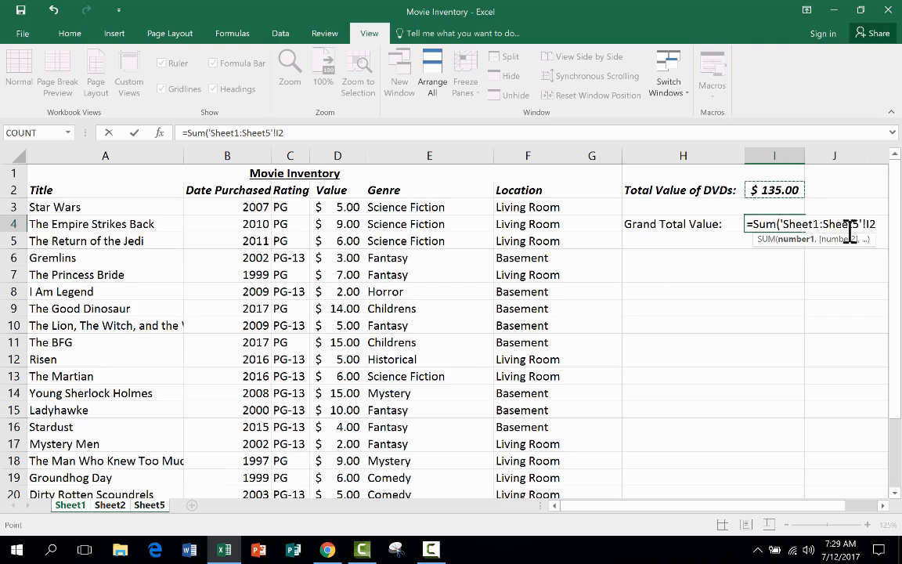
shift+click(117, 503)
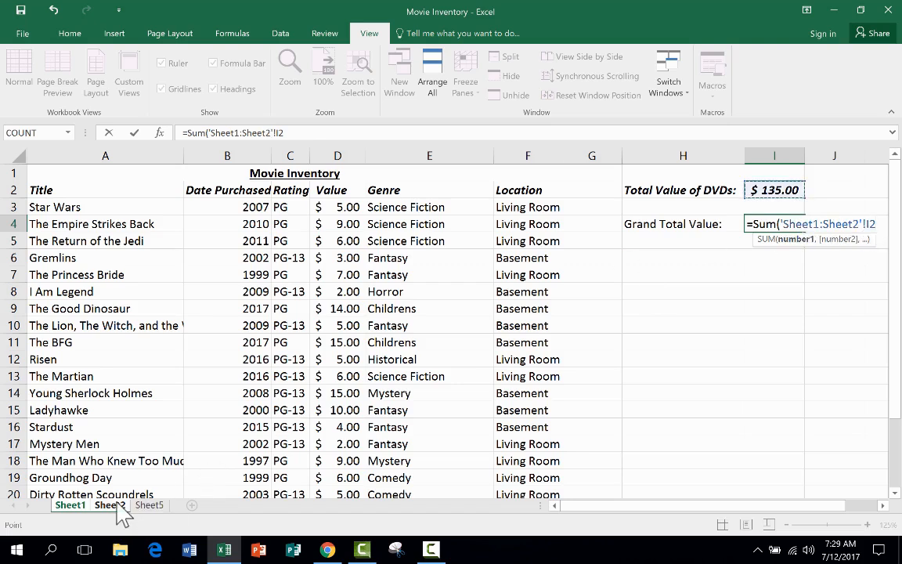
click(72, 506)
shift+click(109, 506)
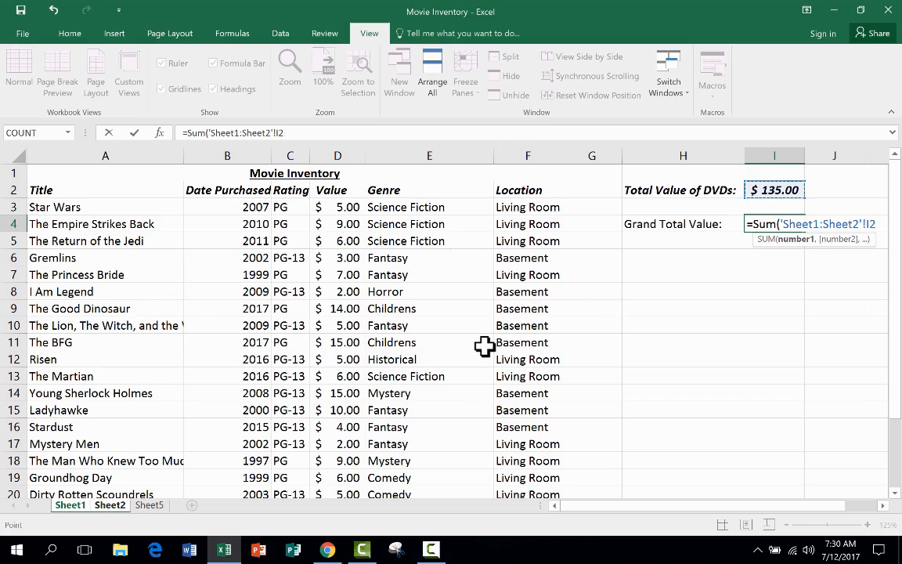
shift+click(144, 505)
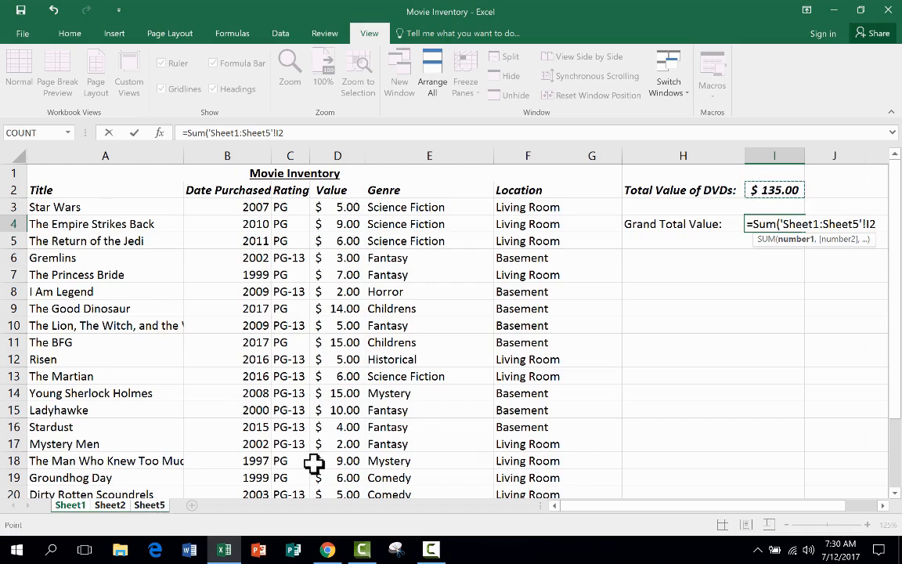
key(Return)
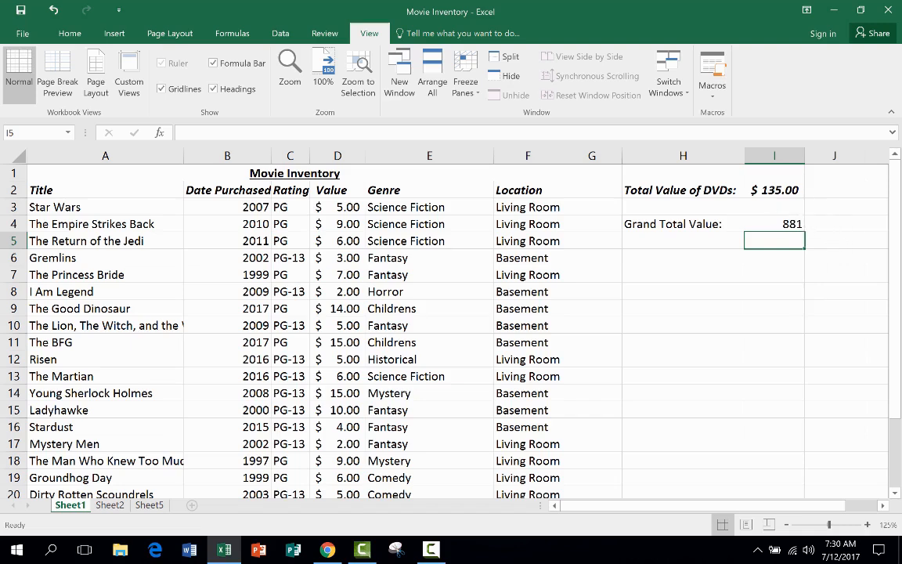
Step: Format the grand total in I4 as accounting currency and make cells H4:I4 bold
key(Up)
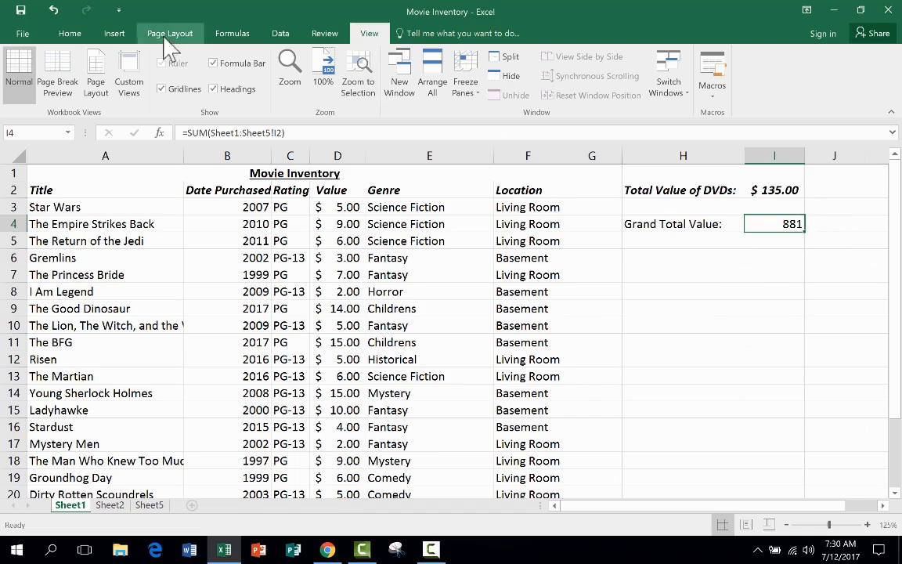
click(71, 33)
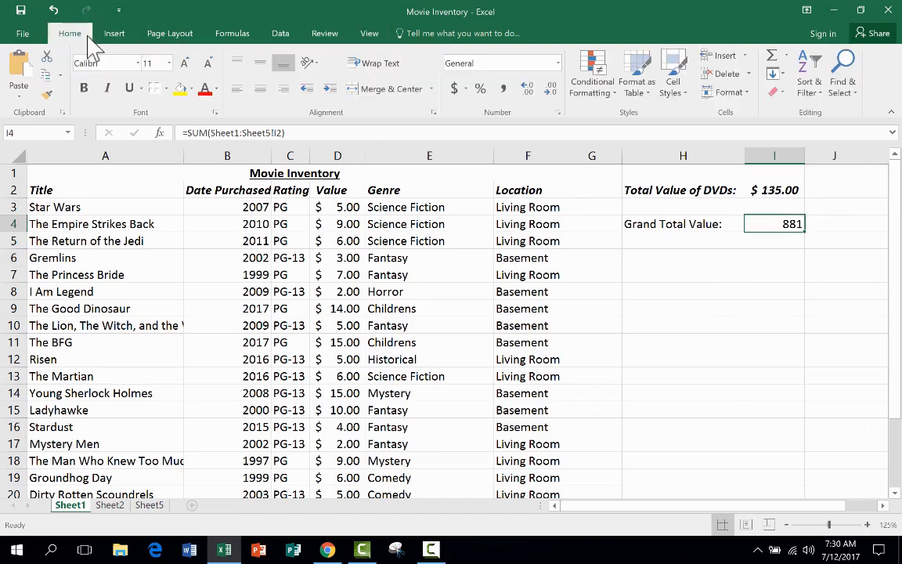
click(454, 88)
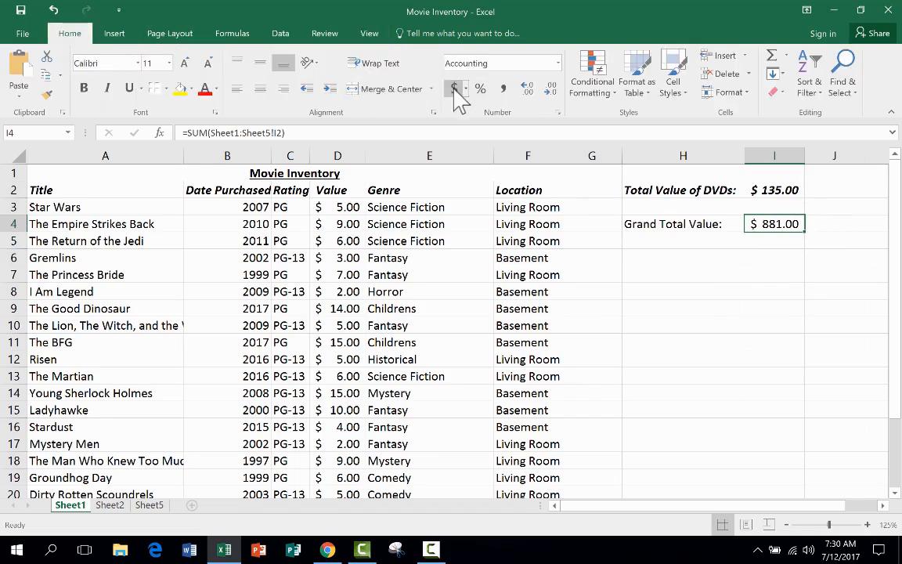
click(671, 227)
drag(671, 227, 765, 224)
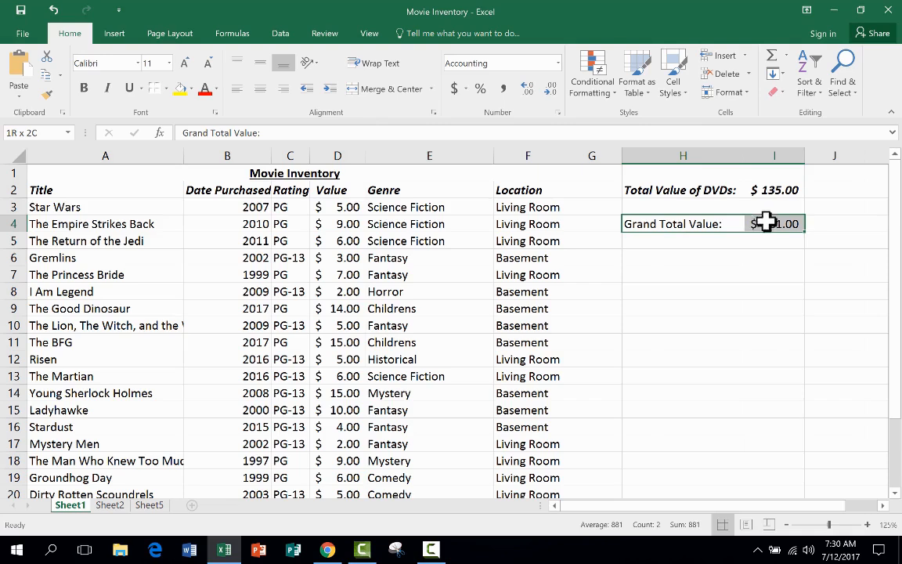
click(85, 89)
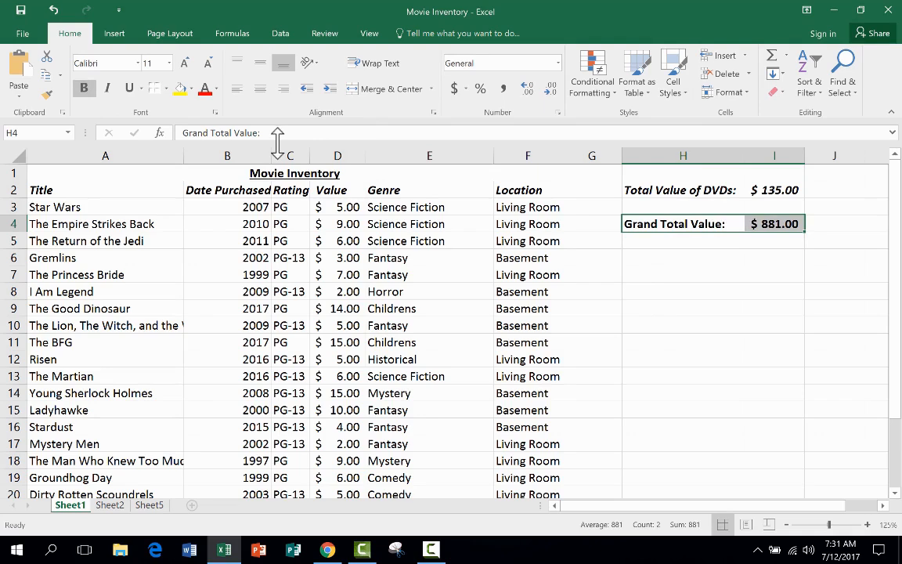
Step: Start a SUM formula in cell I8 of Sheet1
click(771, 292)
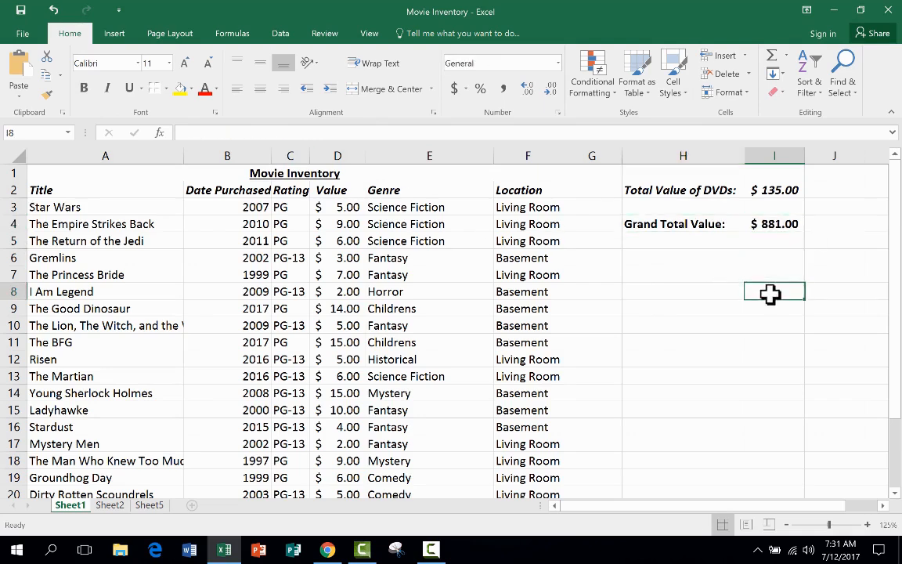
text(=)
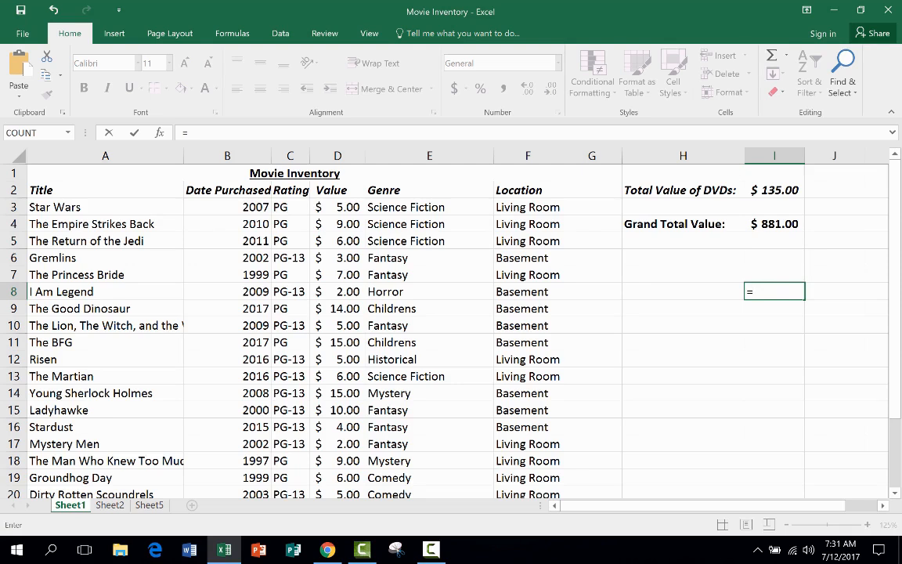
text(sum)
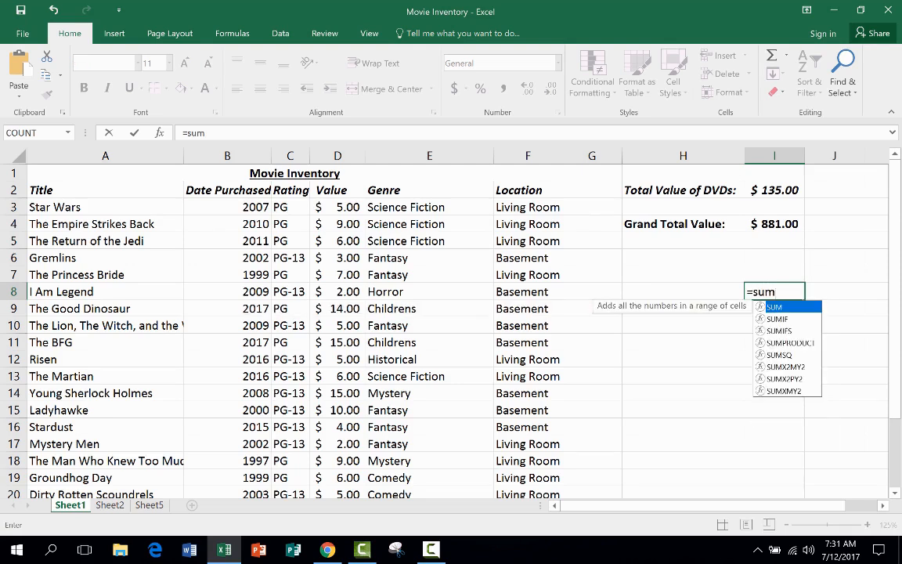
text(()
scroll(838, 251, down, 1)
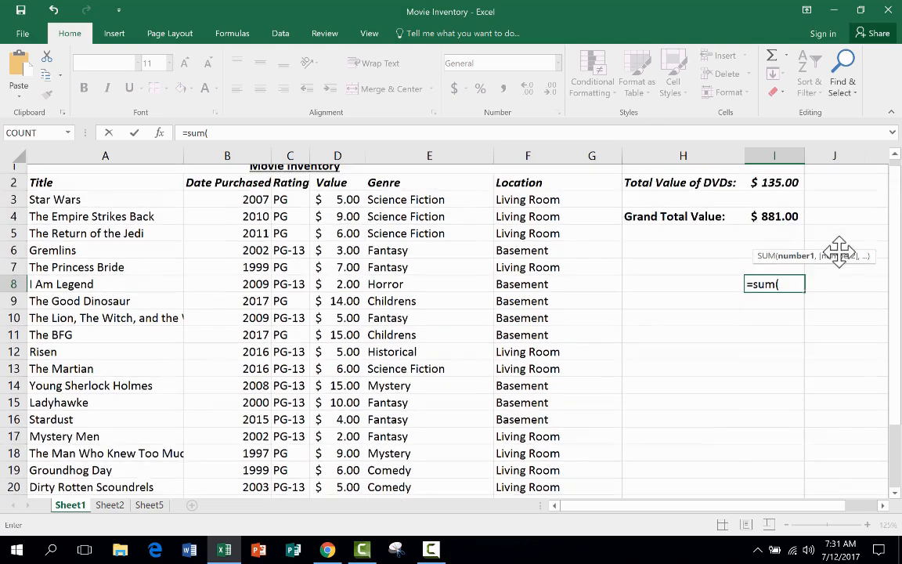
scroll(839, 251, up, 1)
click(349, 206)
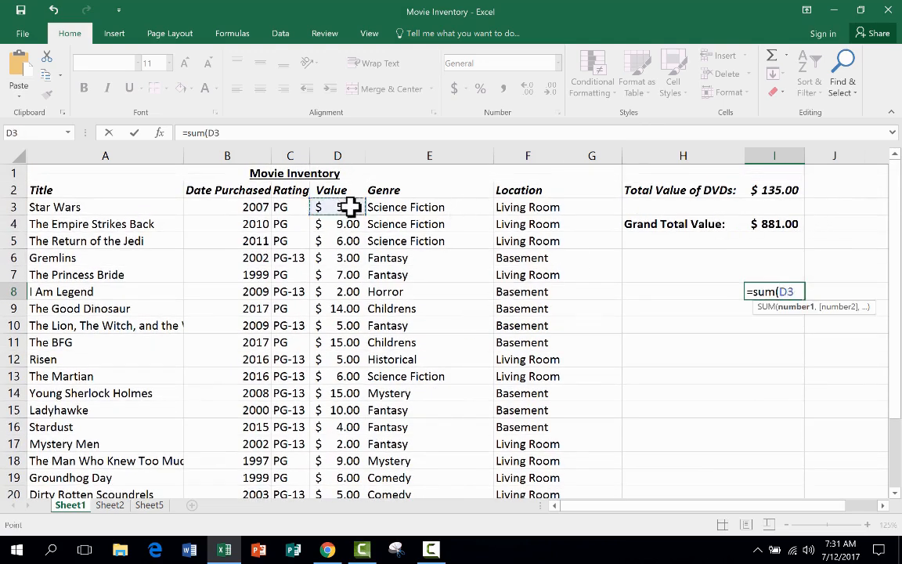
click(110, 505)
click(152, 506)
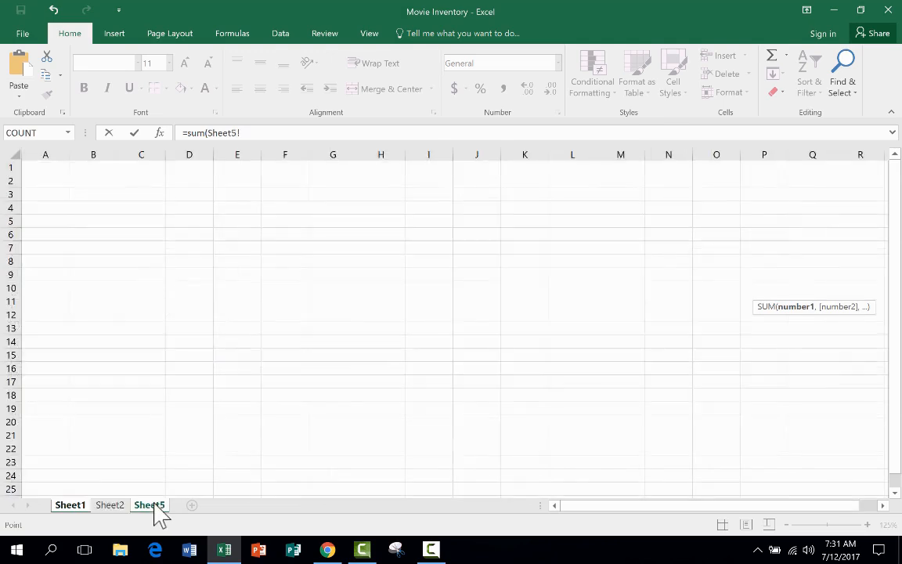
click(109, 506)
click(70, 506)
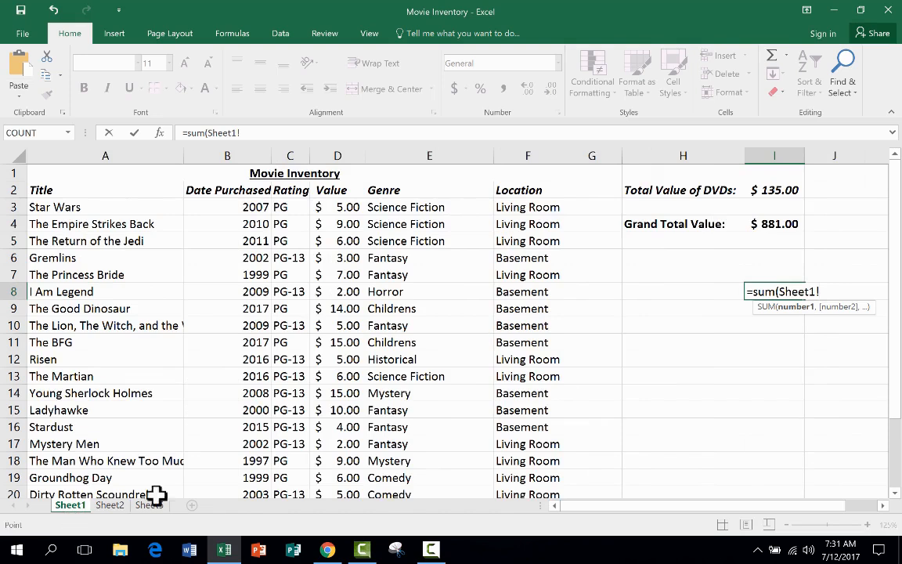
Step: Complete the I8 formula so that it adds cell D3 across Sheet1 through Sheet5
click(348, 204)
key(shift)
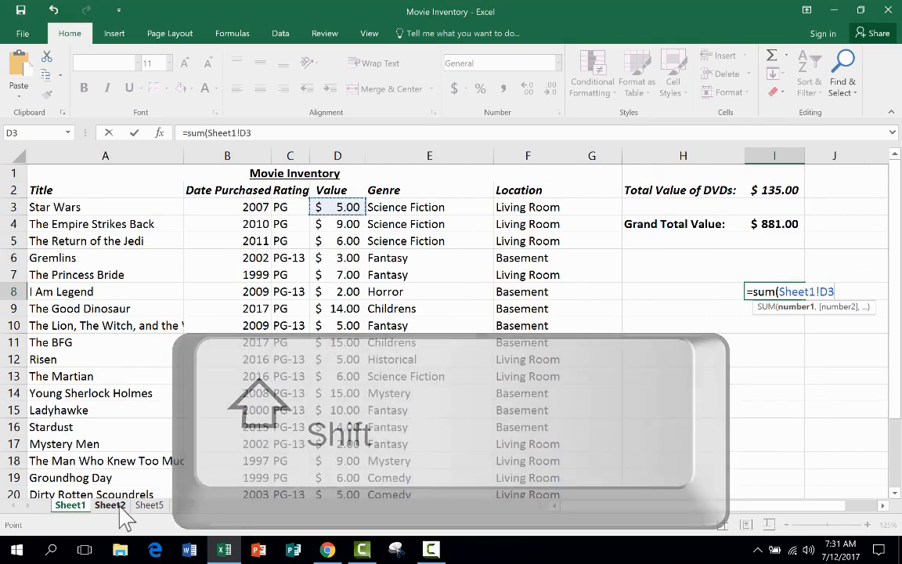
shift+click(120, 507)
shift+click(150, 506)
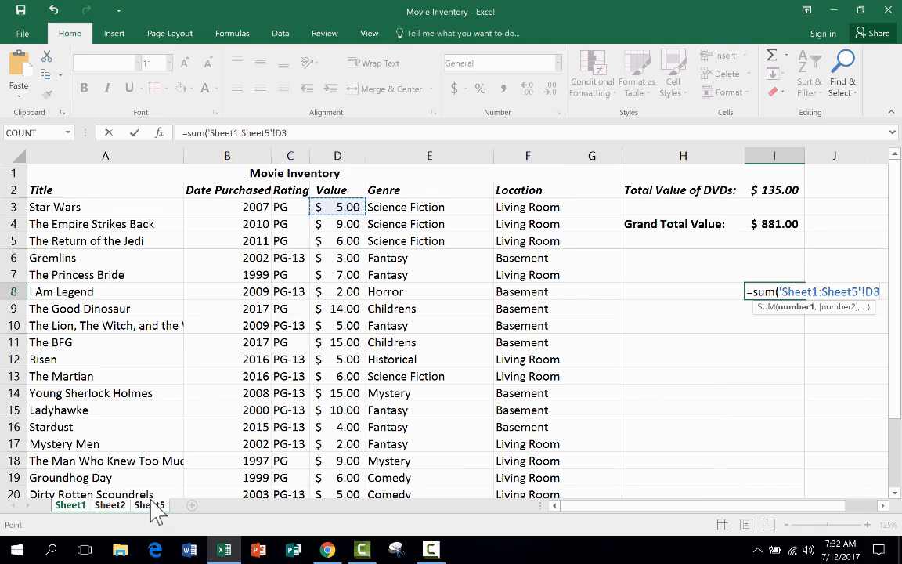
key(Return)
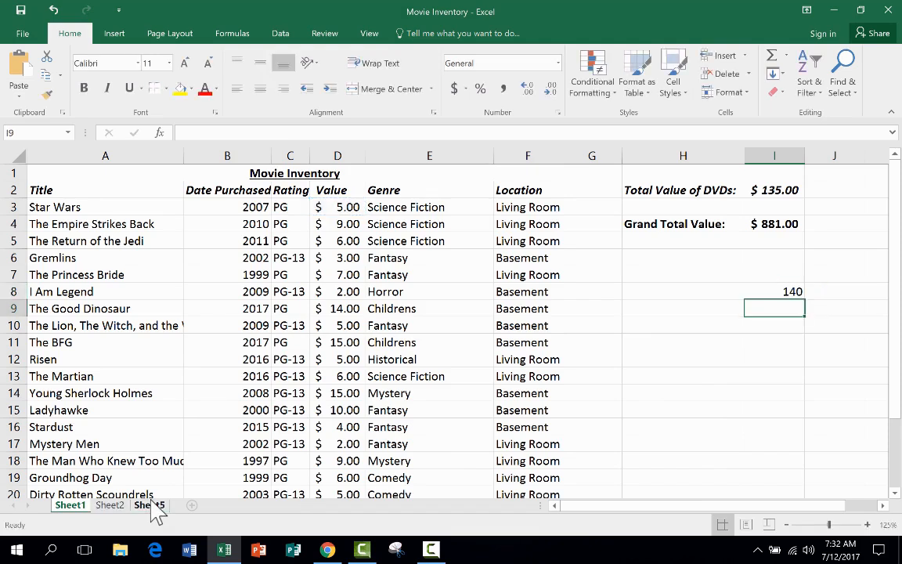